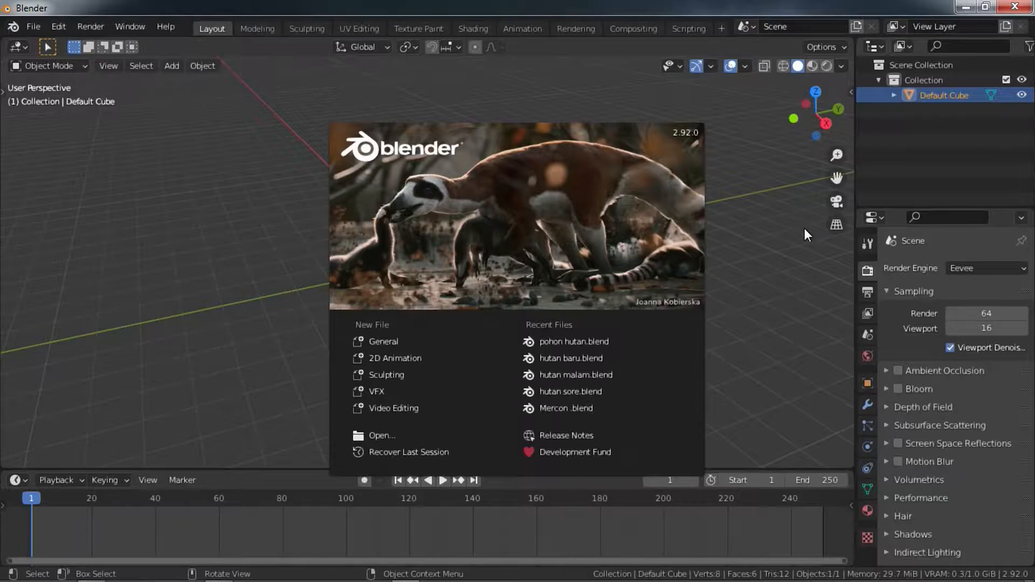
Dismiss the splash screen and delete the default cube from the scene
click(776, 230)
shift+scroll(555, 257, up, 3)
scroll(577, 257, up, 3)
shift+middle_drag(578, 258, 547, 229)
key(x)
click(545, 254)
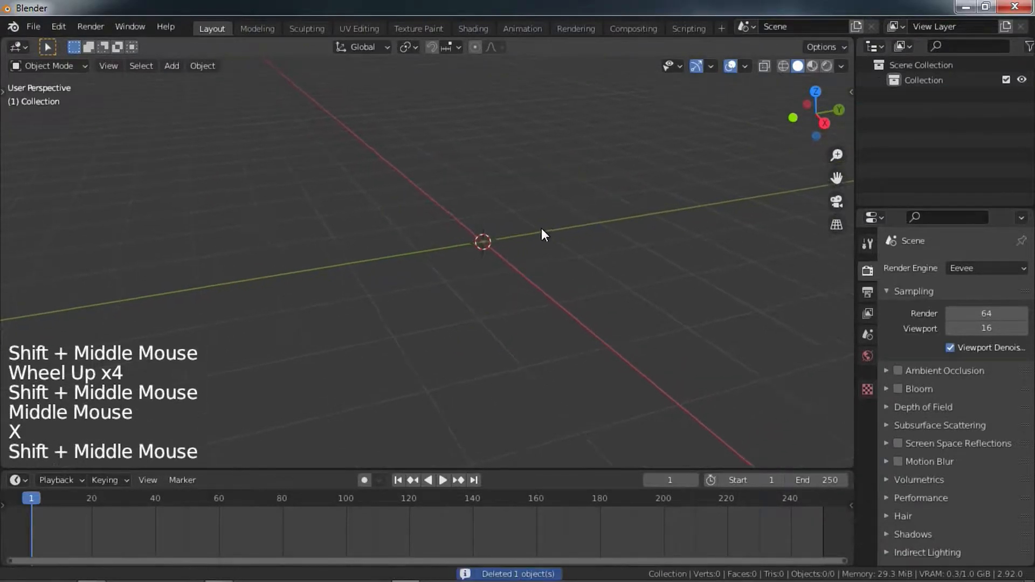
Add a cube at the world origin and scale it up uniformly by about 5.79
key(shift+a)
key(s)
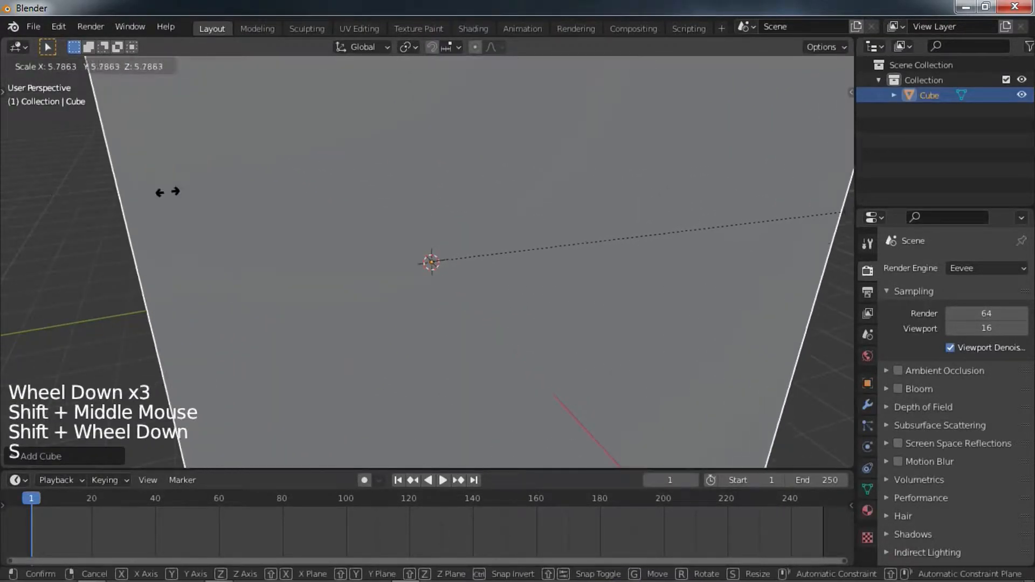
click(167, 192)
scroll(270, 220, down, 4)
shift+middle_drag(270, 219, 294, 215)
middle_drag(294, 215, 317, 219)
scroll(403, 224, down, 1)
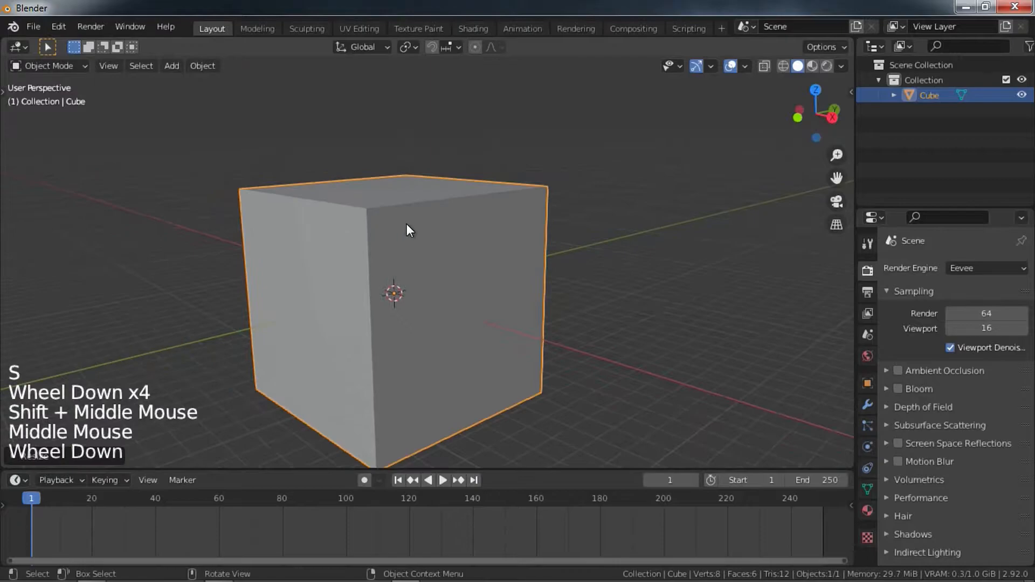
Enable Ambient Occlusion, Bloom and Screen Space Reflections in the Eevee render settings
shift+middle_drag(397, 276, 366, 285)
middle_drag(367, 286, 388, 283)
scroll(323, 293, up, 1)
shift+middle_drag(353, 250, 566, 338)
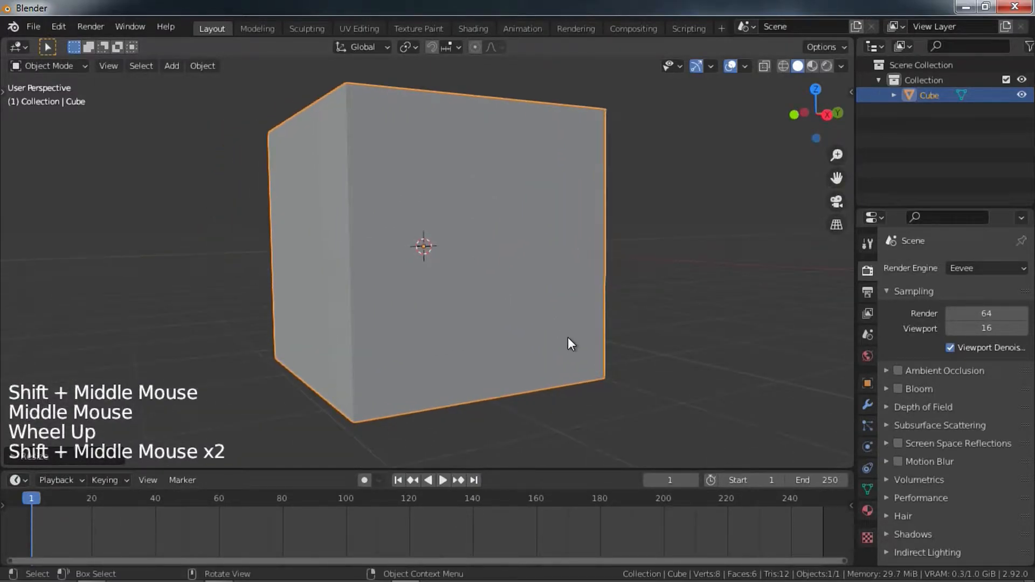
shift+middle_drag(648, 350, 546, 294)
scroll(546, 294, up, 1)
scroll(545, 294, down, 4)
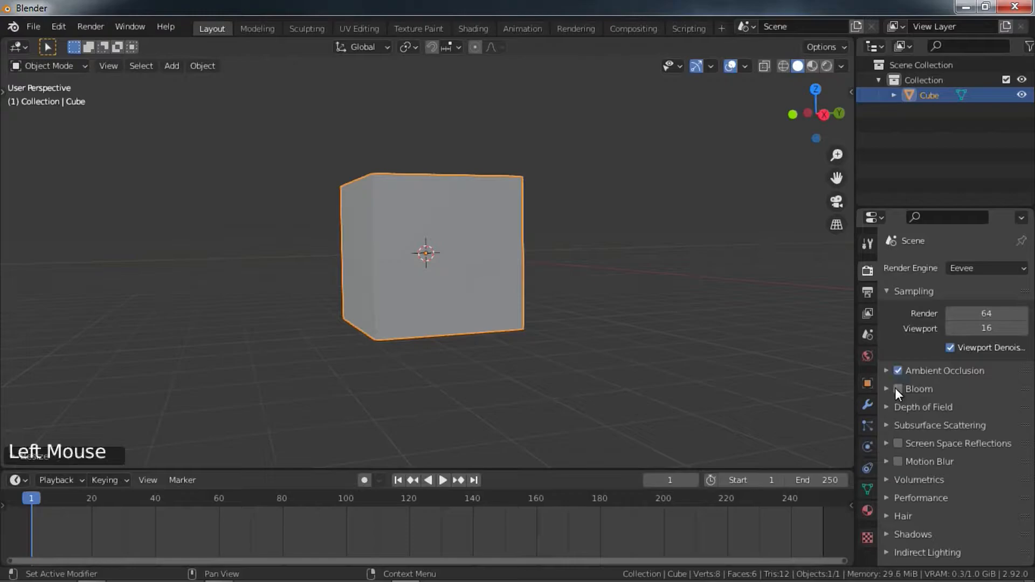
click(920, 443)
click(943, 465)
click(933, 450)
Add a sun light, move it up beside the cube and rotate it so it shines diagonally down onto the cube
key(shift+a)
mouse_move(512, 212)
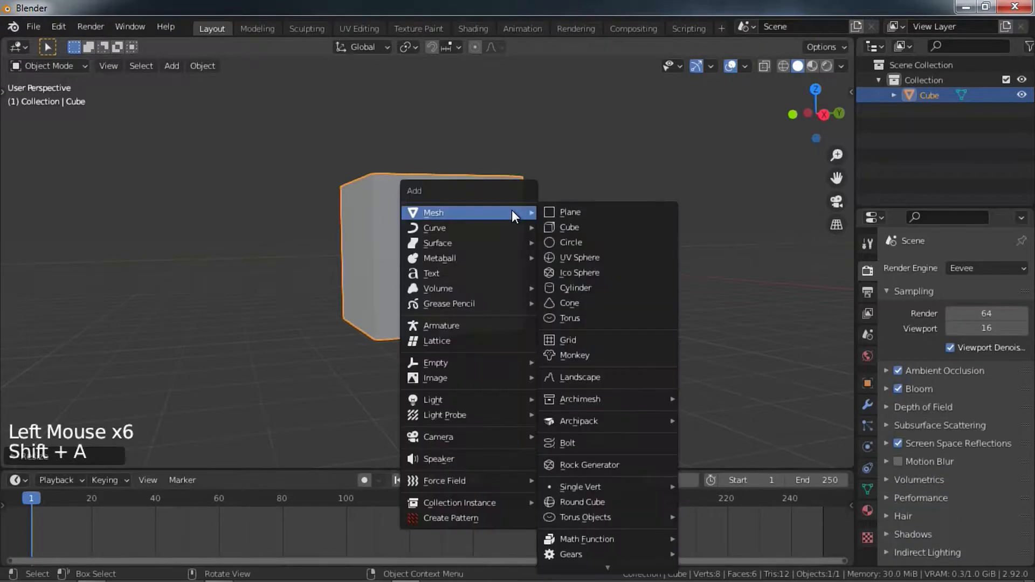
mouse_move(462, 397)
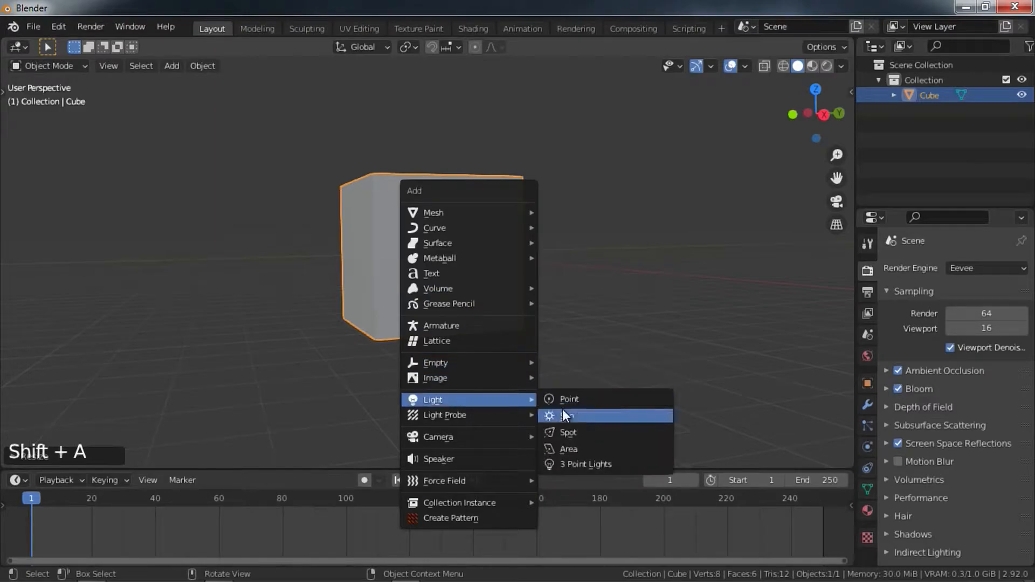
click(562, 415)
key(g)
click(633, 169)
key(r)
click(416, 311)
Switch the 3D viewport to Rendered shading to preview the sunlit cube
key(z)
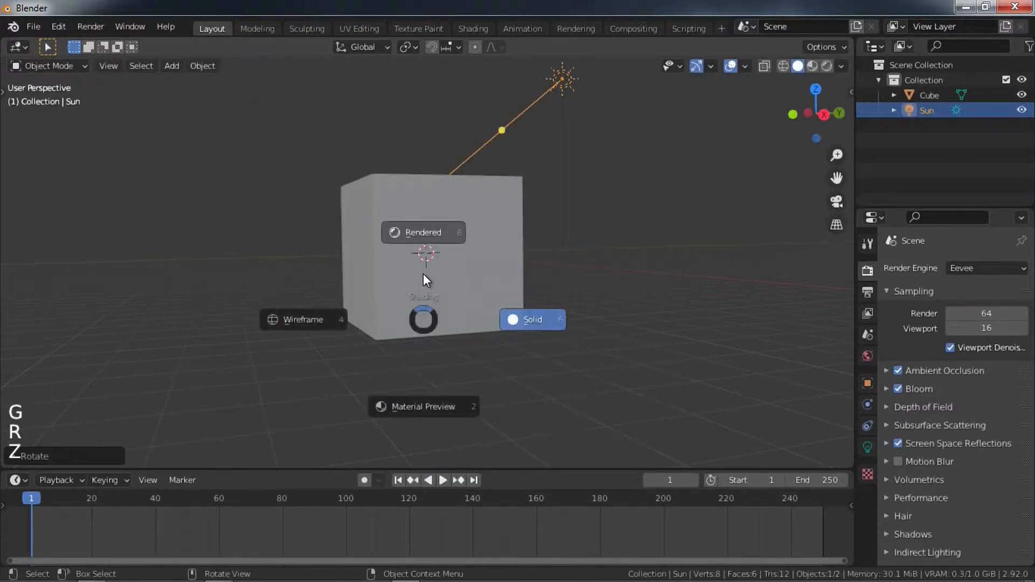
scroll(416, 297, up, 2)
mouse_move(416, 297)
shift+middle_down()
mouse_move(421, 287)
mouse_move(468, 344)
shift+middle_up()
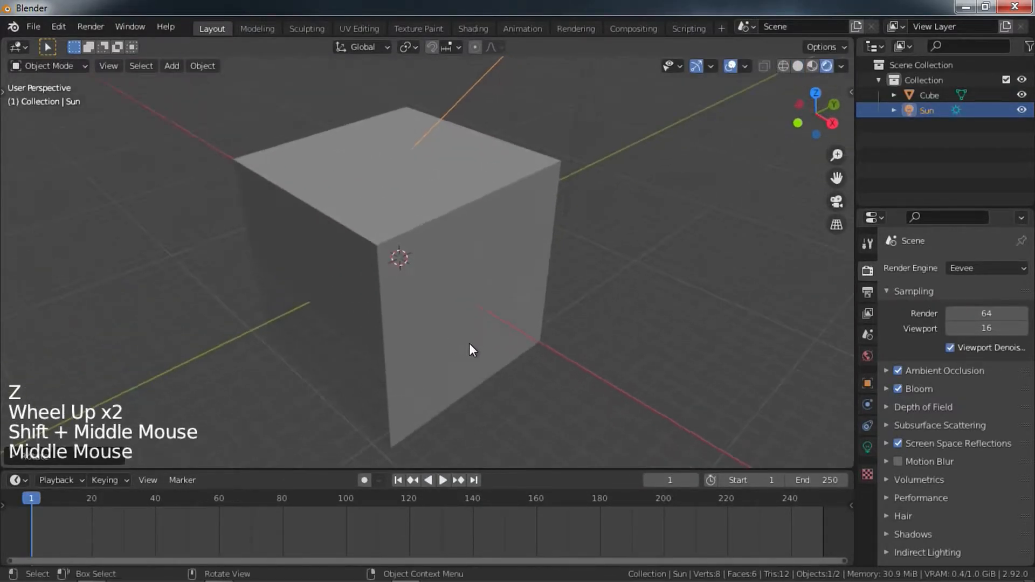
click(600, 307)
shift+middle_drag(597, 302, 571, 299)
middle_drag(571, 300, 475, 259)
Select the large cube and create a new material for it
click(475, 260)
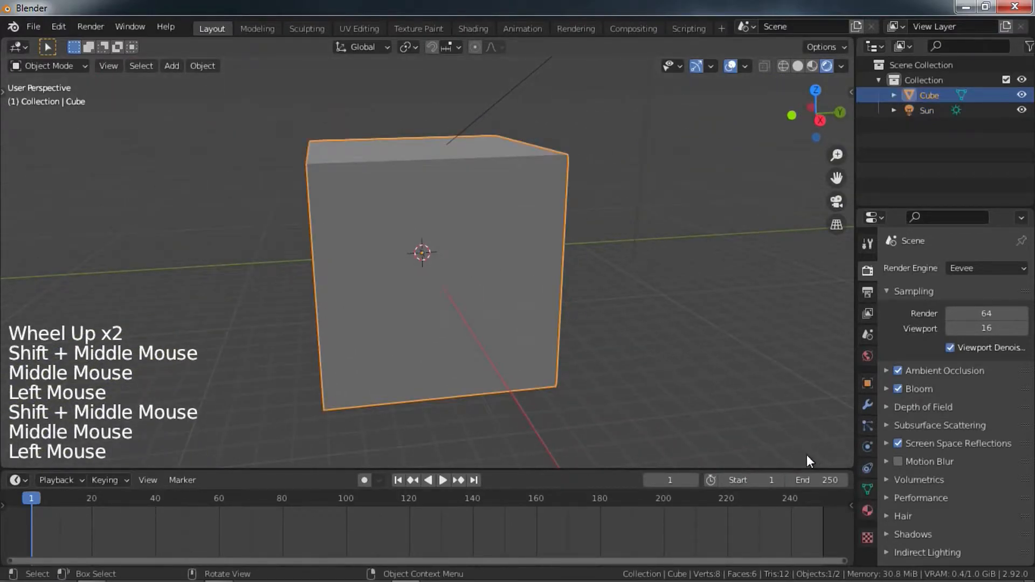
double_click(868, 513)
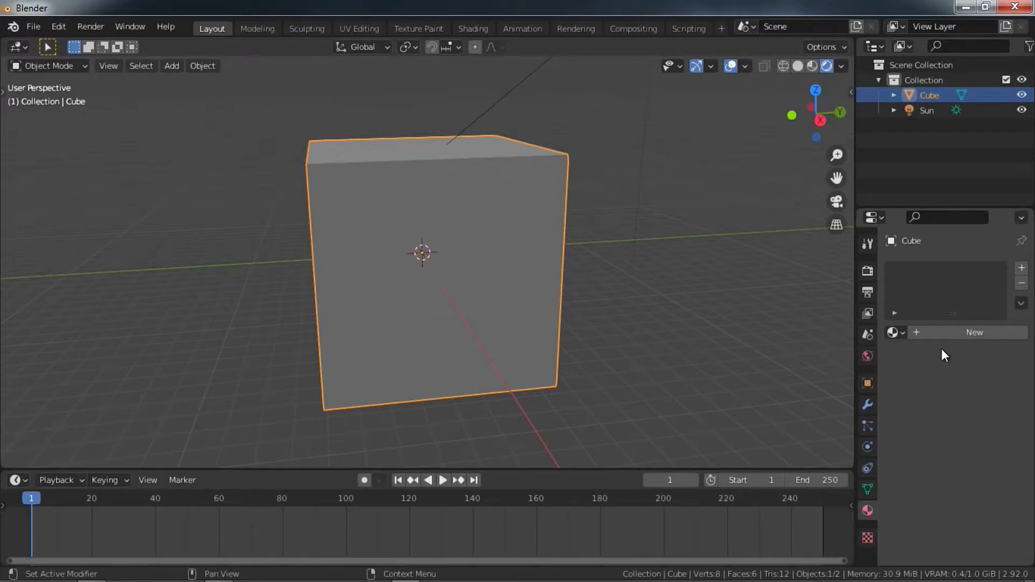
click(950, 333)
Split the 3D viewport into two side-by-side areas and make the new one a Shader Editor with its sidebar hidden
drag(852, 58, 533, 82)
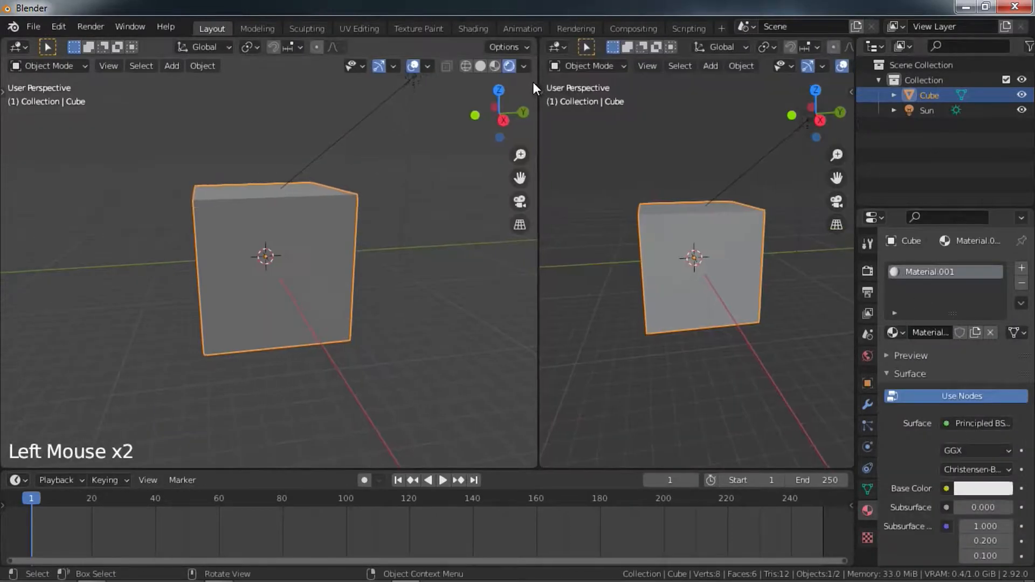
click(555, 47)
click(67, 183)
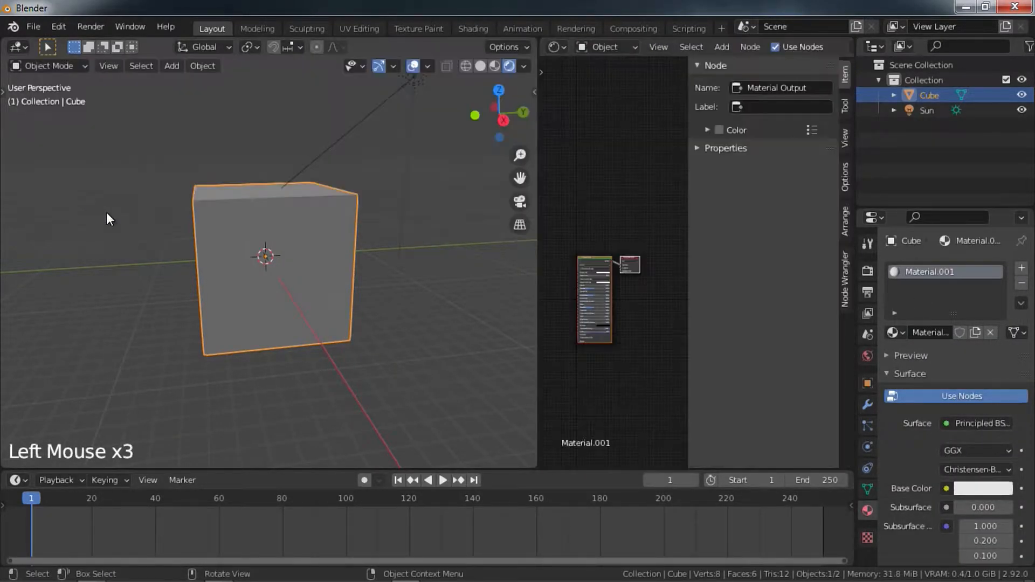
key(n)
Delete the Principled BSDF node from the large cube's material
scroll(655, 306, up, 4)
scroll(657, 308, up, 4)
middle_drag(657, 309, 679, 241)
scroll(710, 287, up, 6)
click(666, 227)
click(666, 226)
key(x)
Add a Principled Volume node and connect its output to the Volume input of the Material Output
key(shift+a)
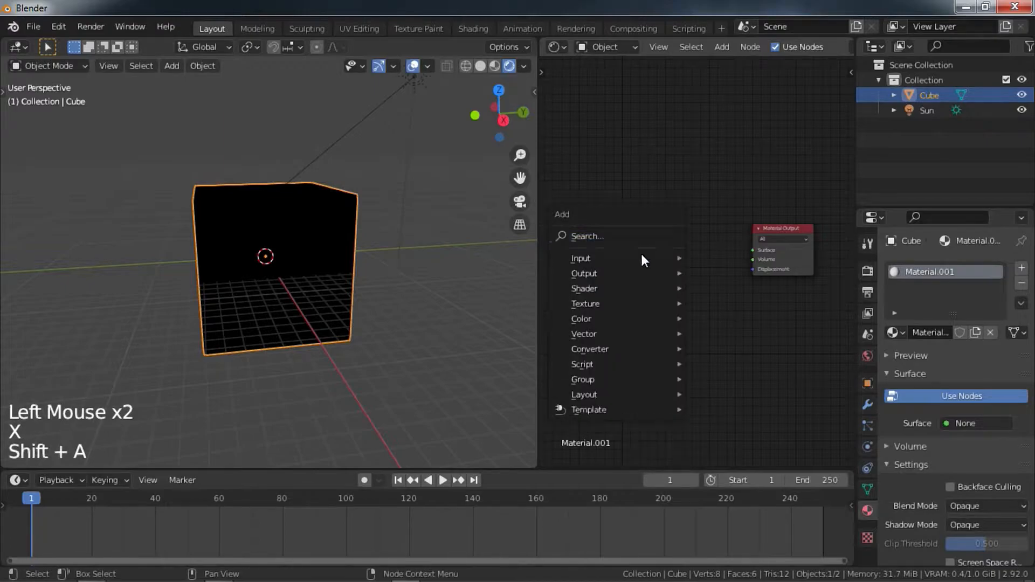
mouse_move(619, 292)
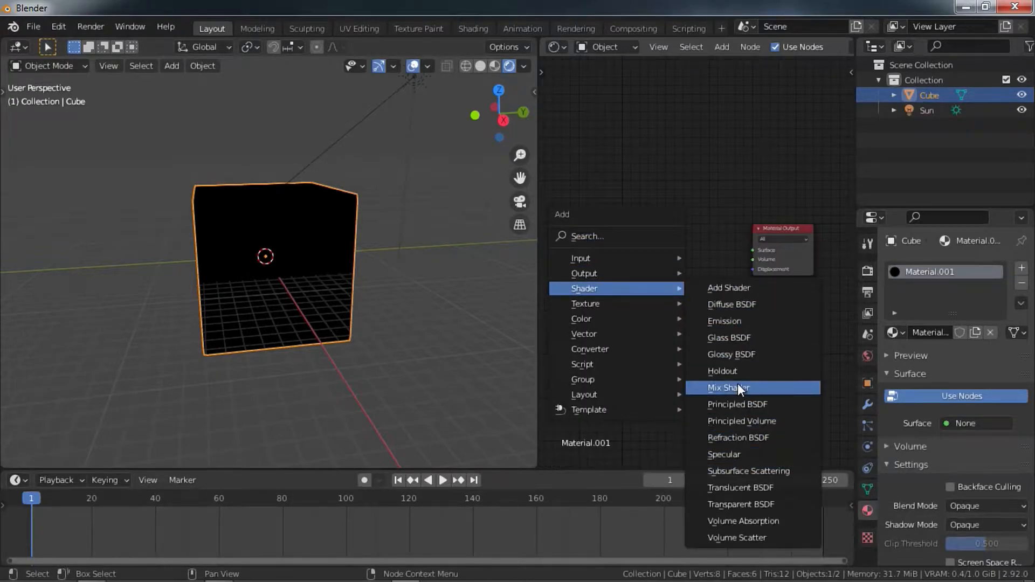
click(747, 422)
click(636, 226)
drag(678, 219, 752, 259)
Examine the Principled Volume node and the cube's volume in the rendered viewport from several angles and distances
middle_drag(676, 314, 771, 302)
scroll(747, 326, up, 5)
scroll(399, 310, up, 3)
shift+middle_drag(383, 311, 374, 327)
middle_drag(374, 326, 366, 319)
scroll(358, 315, up, 1)
middle_drag(365, 319, 423, 290)
scroll(358, 316, up, 2)
scroll(370, 315, down, 4)
shift+middle_drag(369, 315, 334, 308)
middle_drag(334, 307, 324, 334)
Add a second, default-sized cube at the origin inside the large volume cube
click(198, 290)
scroll(379, 347, up, 3)
middle_drag(324, 334, 263, 323)
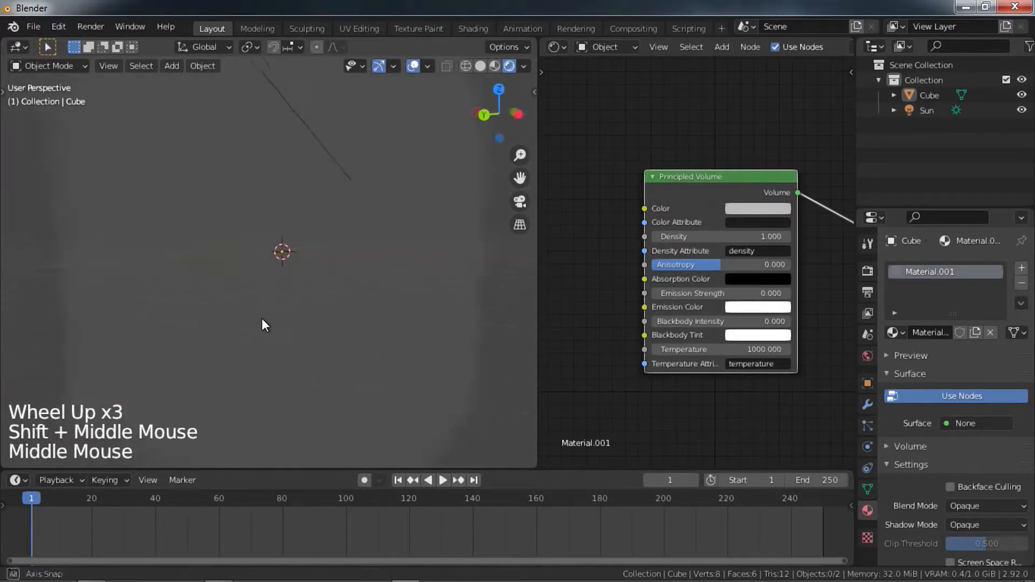
key(shift+a)
mouse_move(260, 255)
click(324, 272)
scroll(360, 281, down, 2)
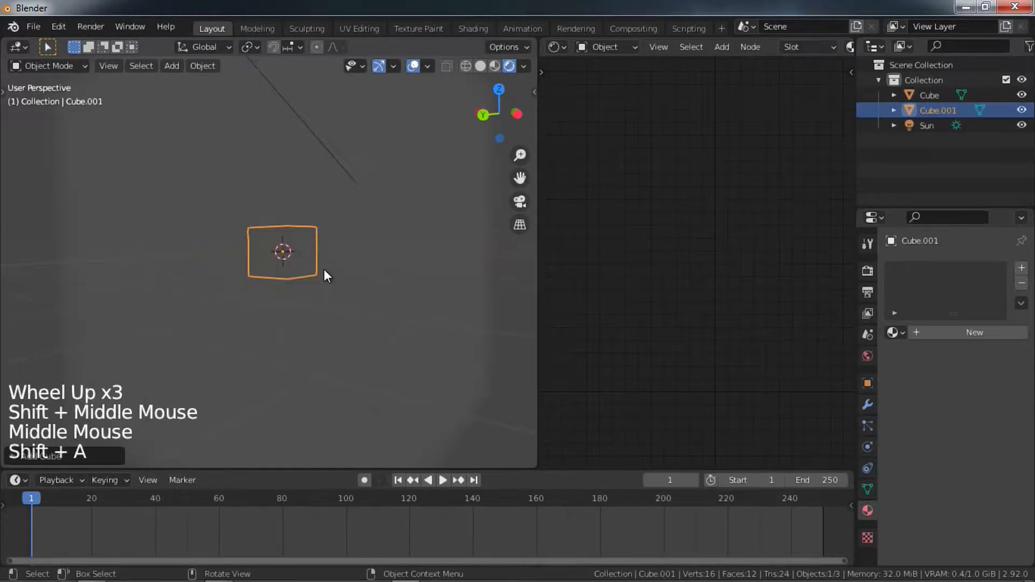
Deselect the small cube and inspect how it shows through the surrounding fog from several angles
middle_drag(360, 281, 298, 302)
click(448, 312)
middle_drag(447, 312, 236, 300)
scroll(280, 329, up, 3)
scroll(264, 281, up, 5)
middle_drag(235, 300, 229, 296)
scroll(221, 302, down, 3)
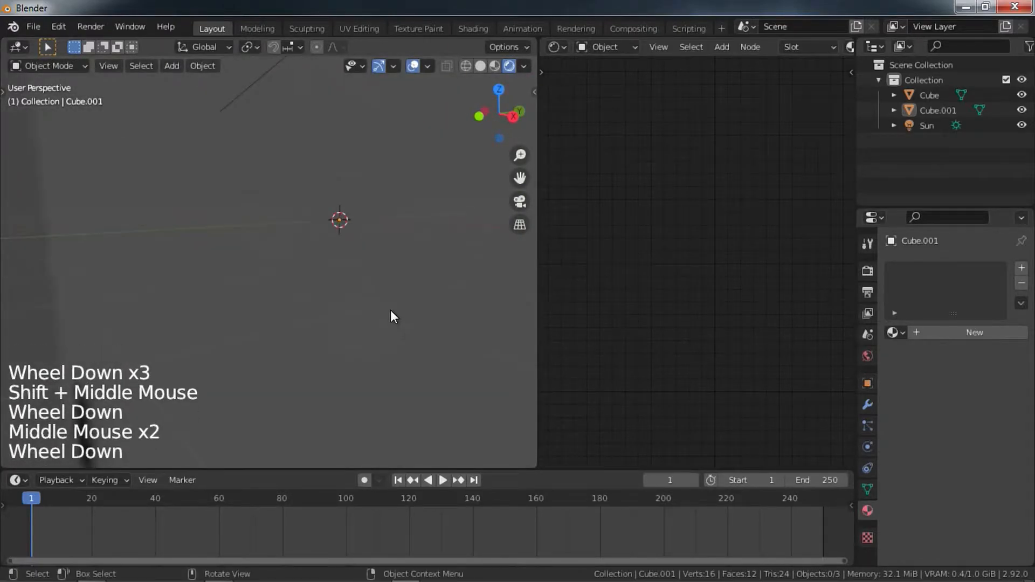
shift+middle_drag(444, 298, 397, 319)
Select the large cube and lower the Principled Volume node's Density to 0.1
click(407, 327)
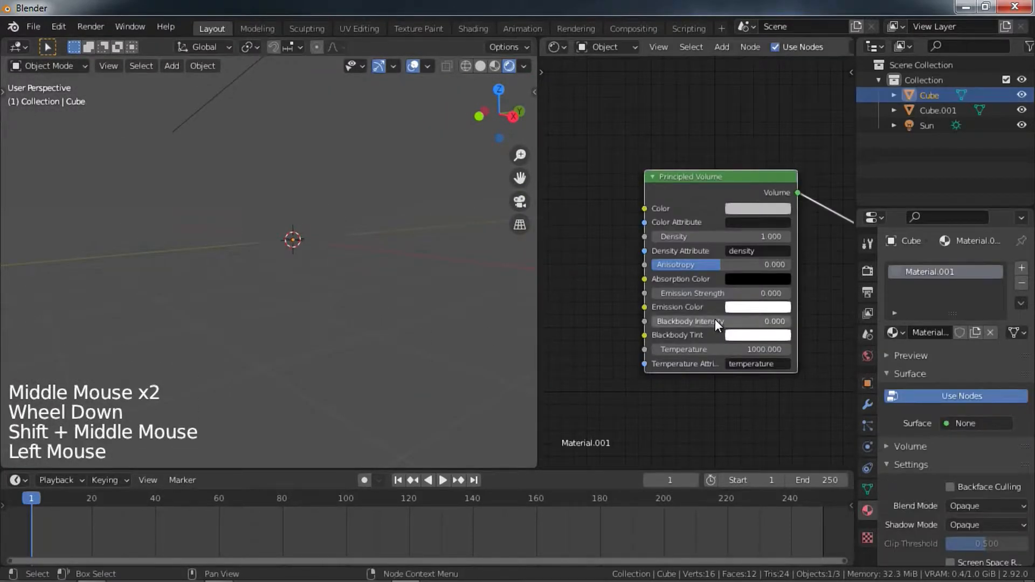
middle_drag(715, 319, 690, 346)
scroll(701, 259, up, 5)
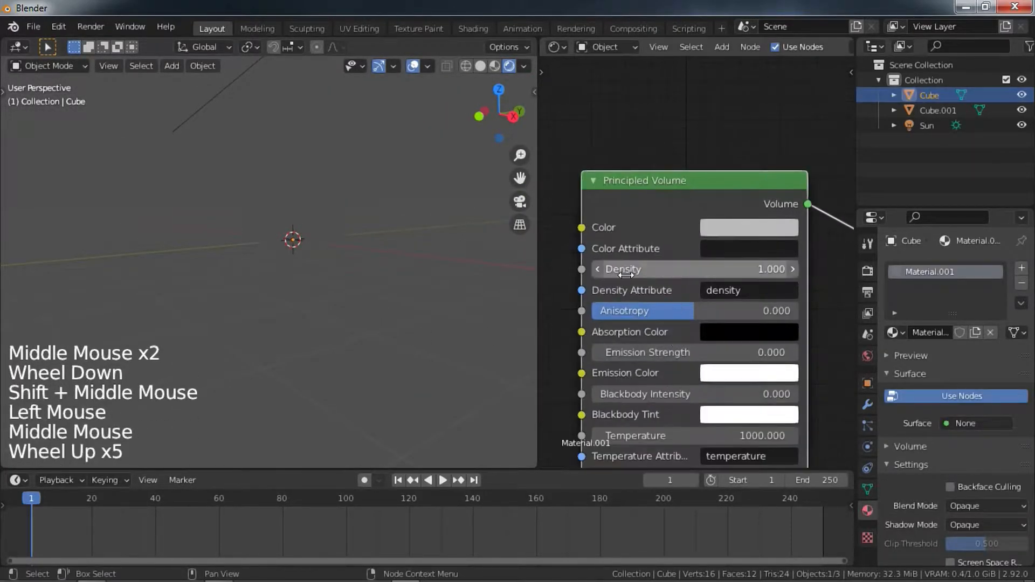
click(597, 268)
click(597, 269)
click(597, 269)
click(597, 268)
click(597, 269)
click(597, 269)
click(596, 269)
click(597, 269)
click(597, 269)
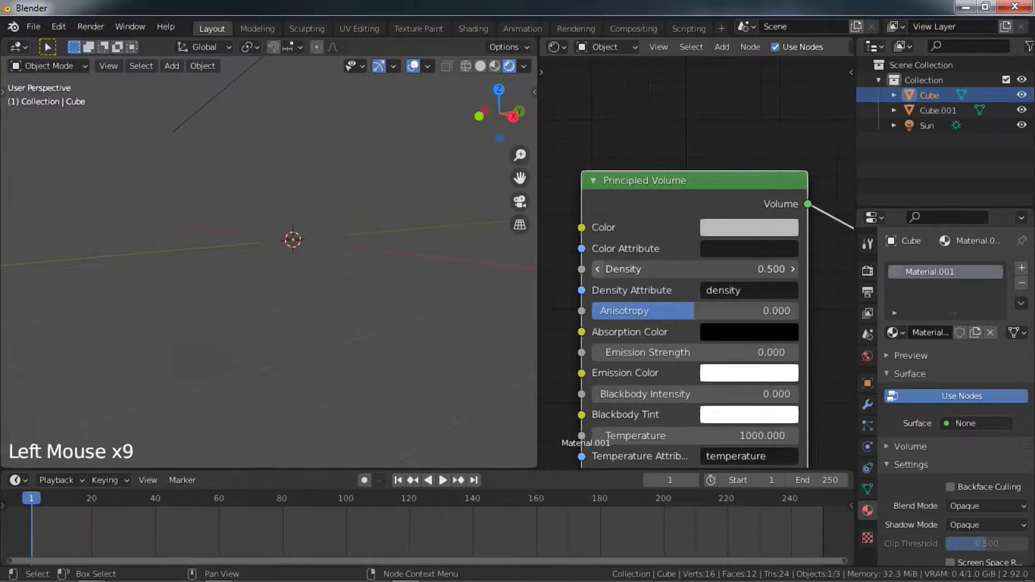
click(597, 269)
click(596, 269)
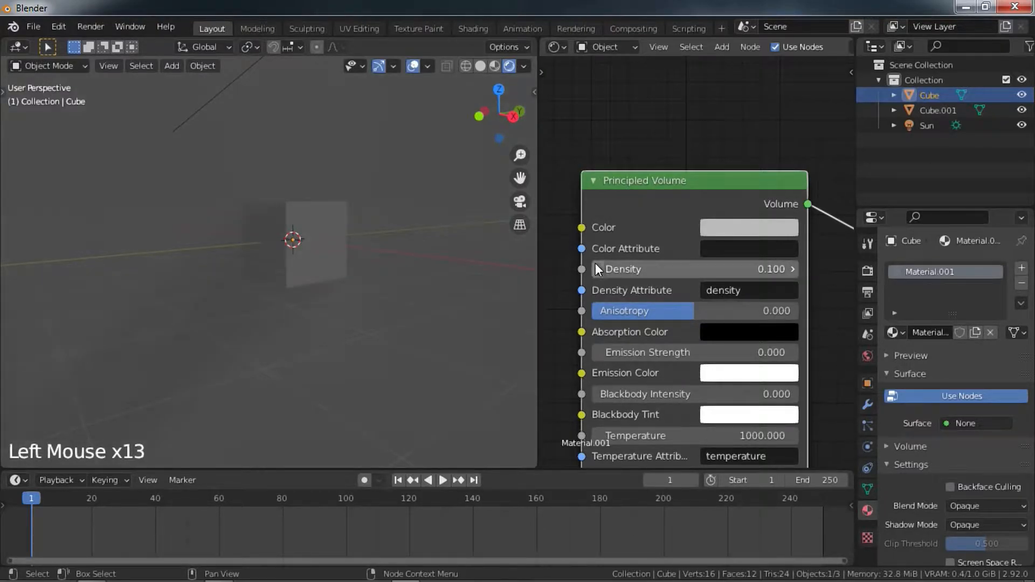
Inspect the thinner fog and the small cube's shadow in it from several angles
scroll(409, 326, down, 2)
shift+middle_drag(409, 326, 443, 312)
mouse_move(442, 313)
middle_down()
mouse_move(478, 299)
mouse_move(426, 308)
middle_up()
scroll(479, 300, up, 2)
middle_drag(426, 308, 367, 263)
middle_drag(367, 263, 420, 267)
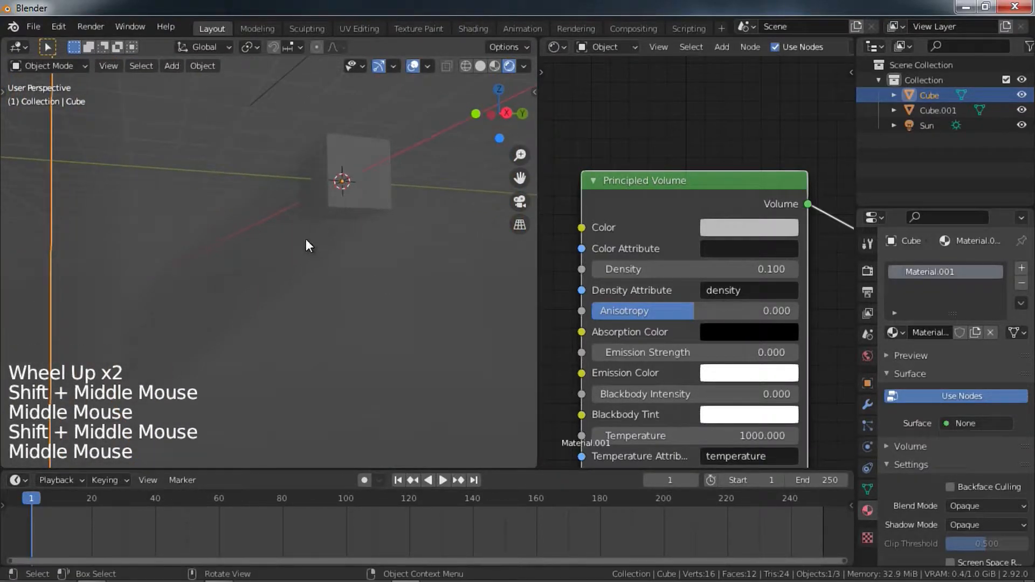
scroll(379, 237, down, 4)
shift+middle_drag(379, 237, 372, 301)
Add a point light and move it above and to one side of the small cube
click(387, 328)
scroll(363, 335, up, 3)
middle_drag(372, 302, 307, 330)
key(shift+a)
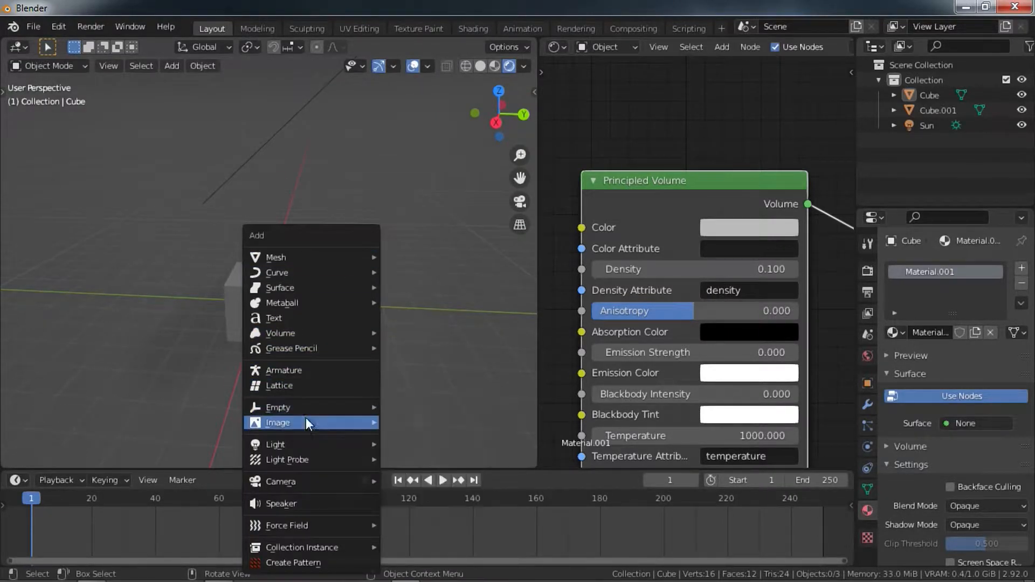
mouse_move(298, 444)
click(392, 441)
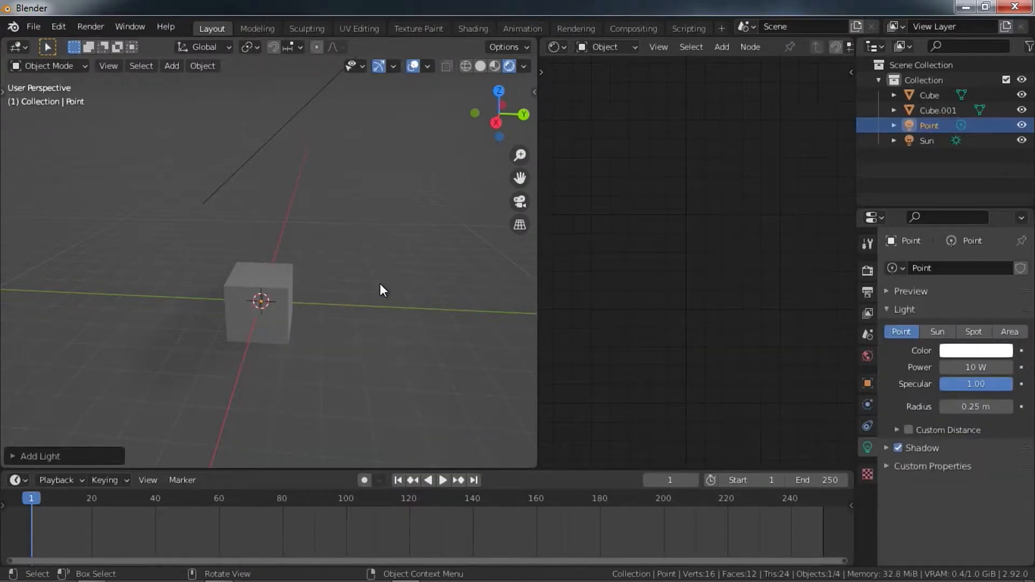
key(g)
click(420, 254)
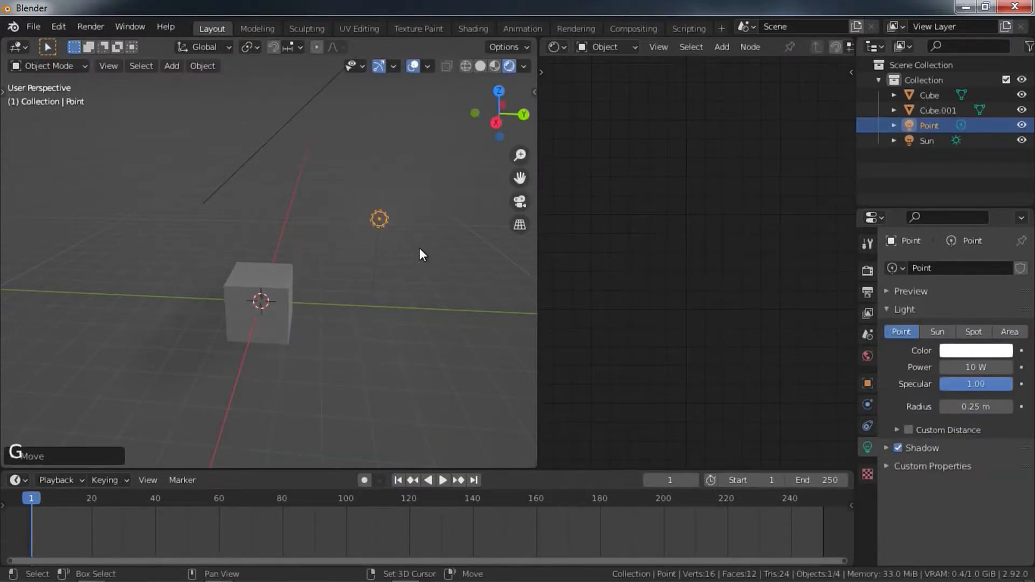
Set the point light's color to blue and raise its power to about 900 W
shift+middle_drag(420, 253, 377, 275)
scroll(351, 291, down, 3)
click(960, 350)
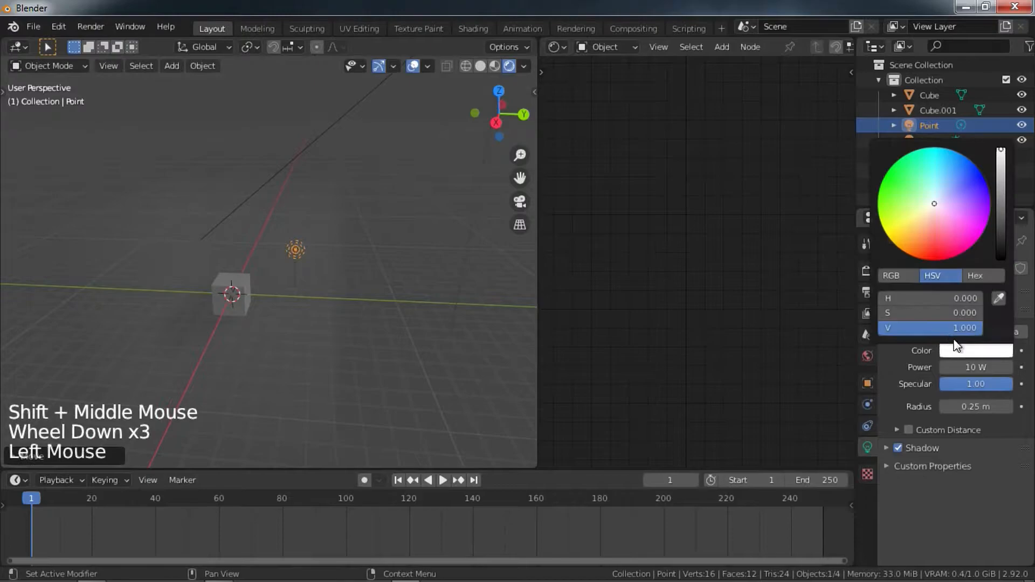
click(963, 206)
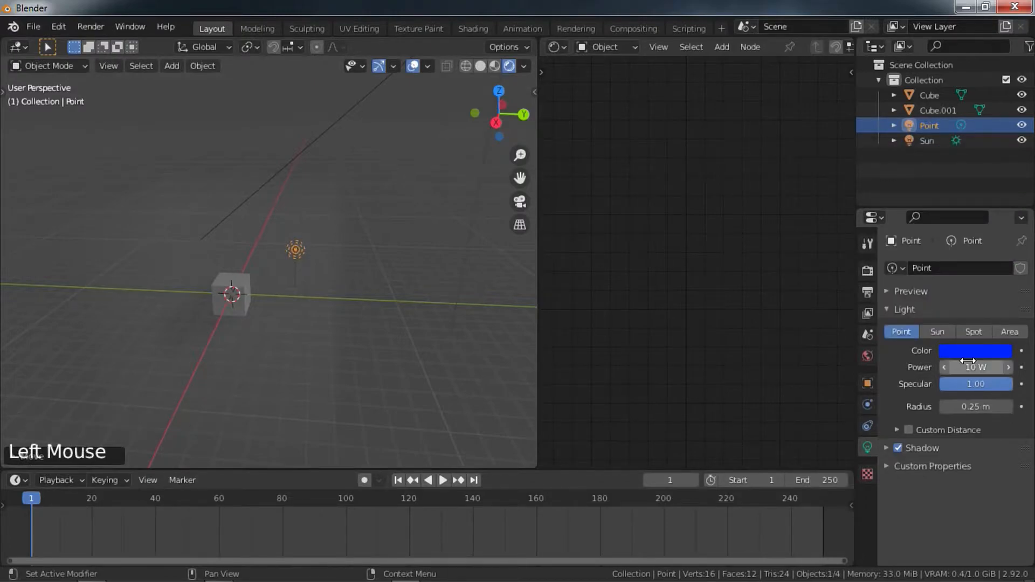
drag(976, 367, 998, 367)
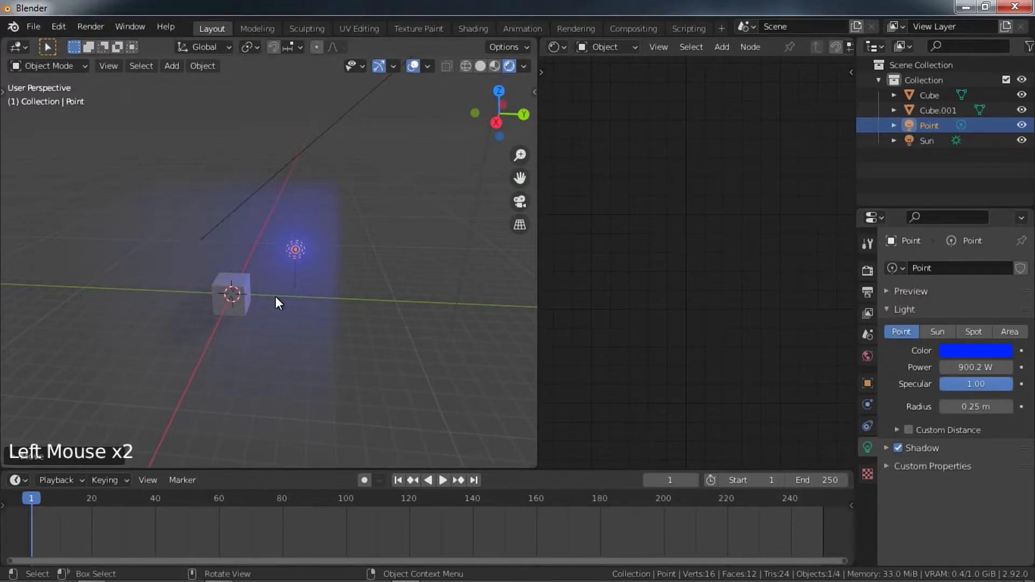
Duplicate the blue point light to the opposite side of the small cube and color the copy red
middle_drag(276, 301, 180, 298)
key(shift+d)
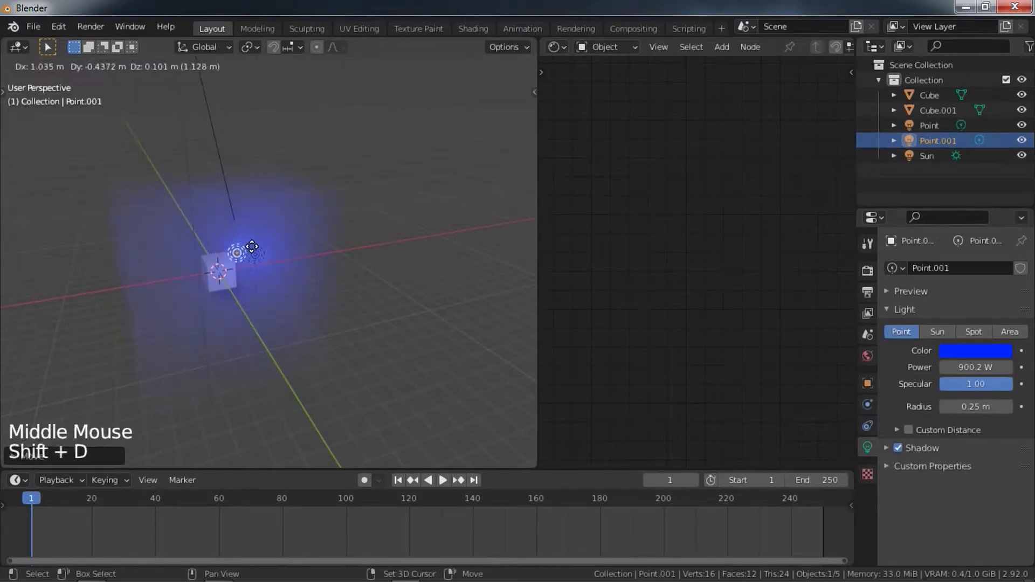
click(206, 249)
click(985, 350)
drag(955, 232, 912, 204)
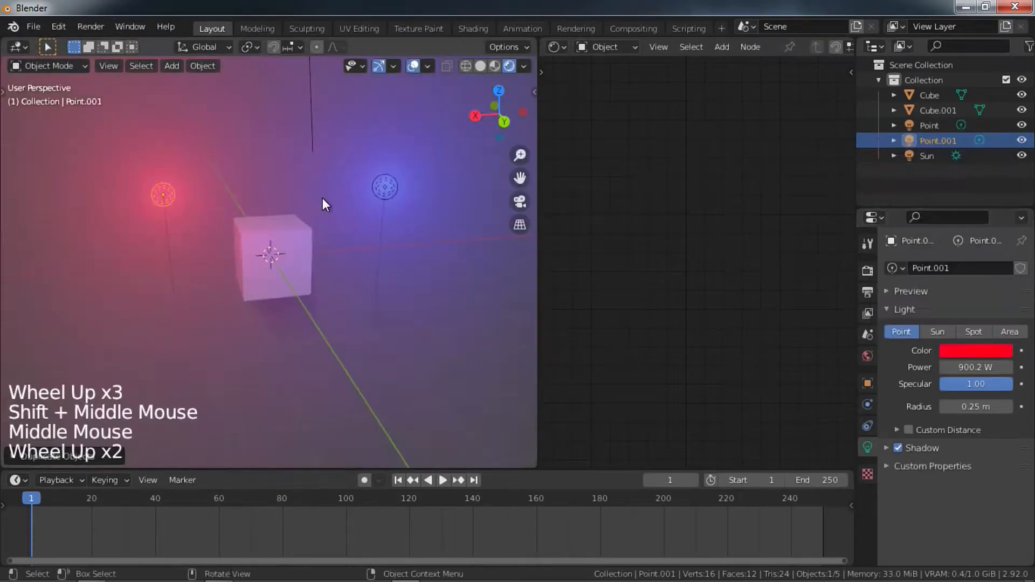
Move the red point light slightly higher and closer to the small cube
shift+middle_drag(323, 199, 323, 258)
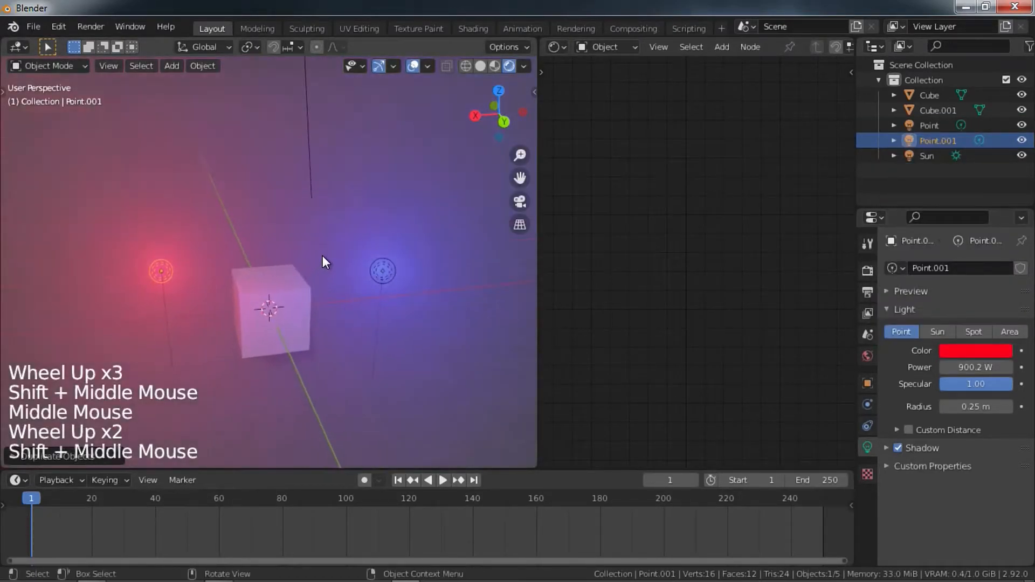
shift+middle_drag(244, 273, 186, 205)
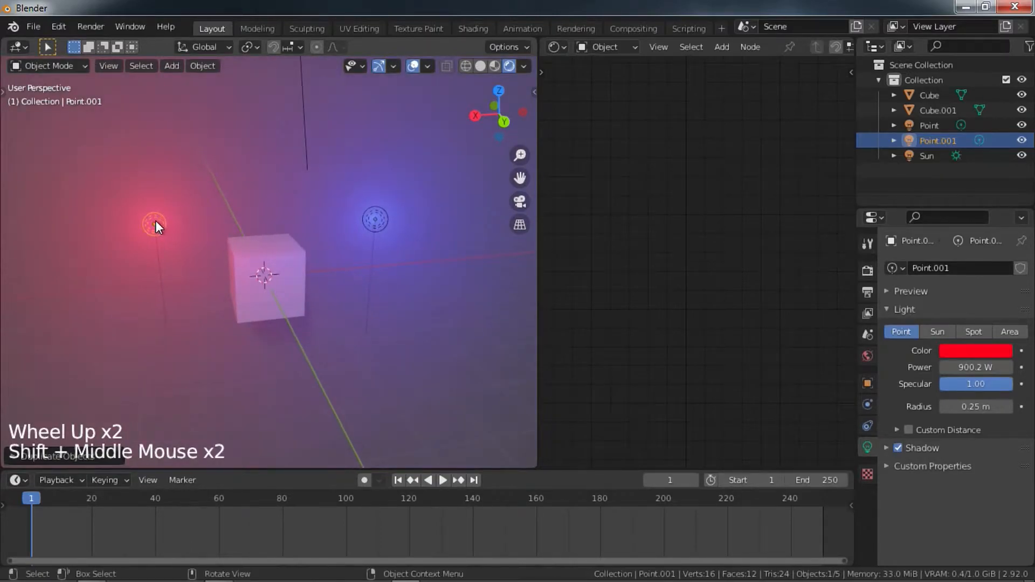
key(g)
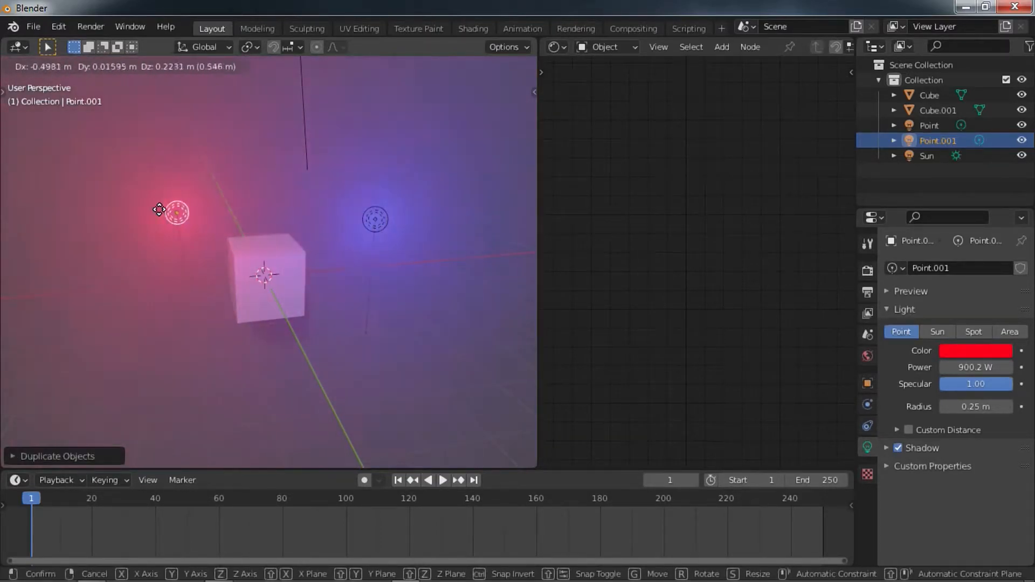
click(197, 182)
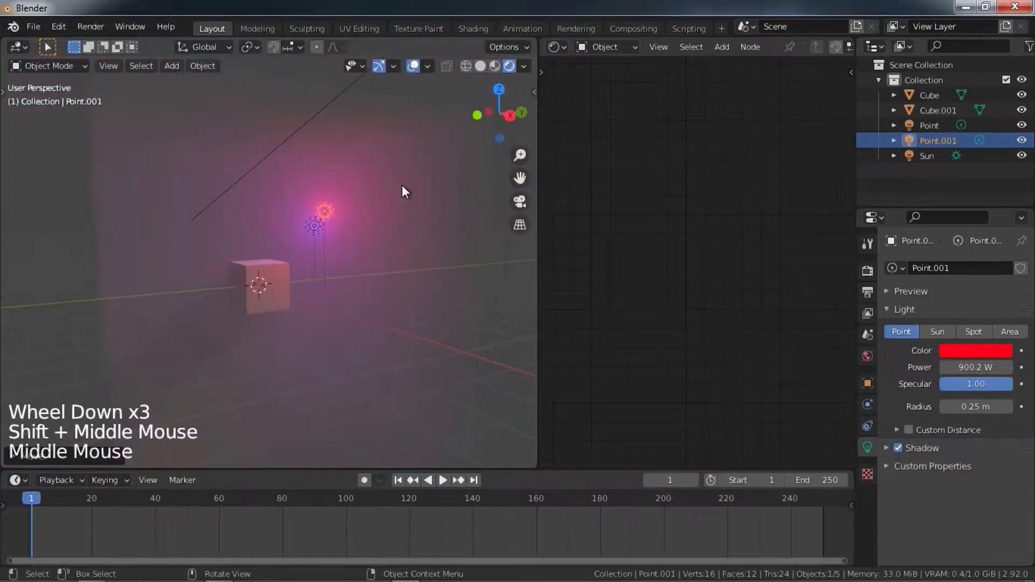
Enlarge the fog cube along the X and Y axes only
scroll(367, 218, down, 3)
shift+middle_drag(339, 235, 360, 220)
middle_drag(360, 221, 377, 284)
scroll(358, 224, up, 3)
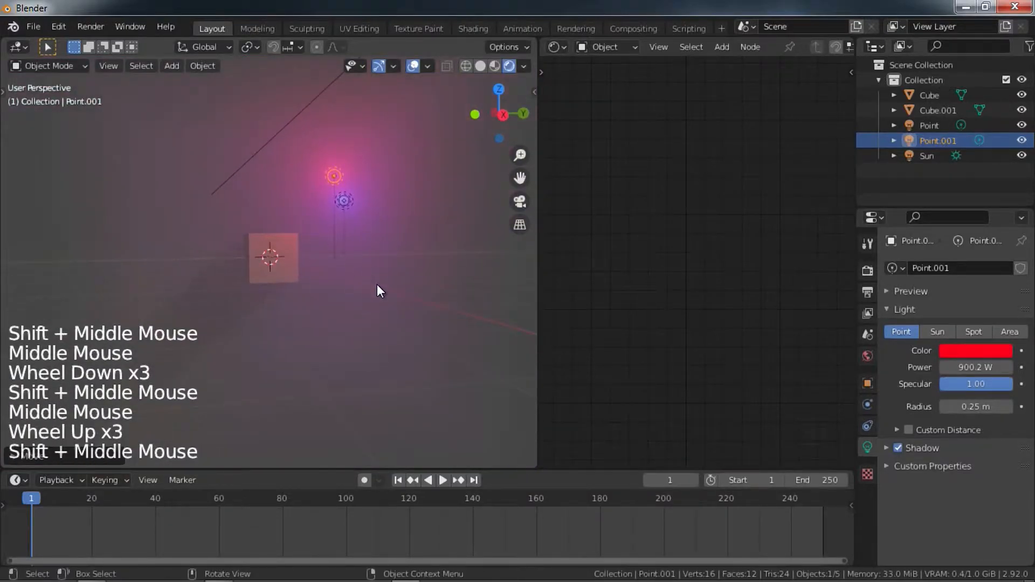
click(380, 284)
key(s)
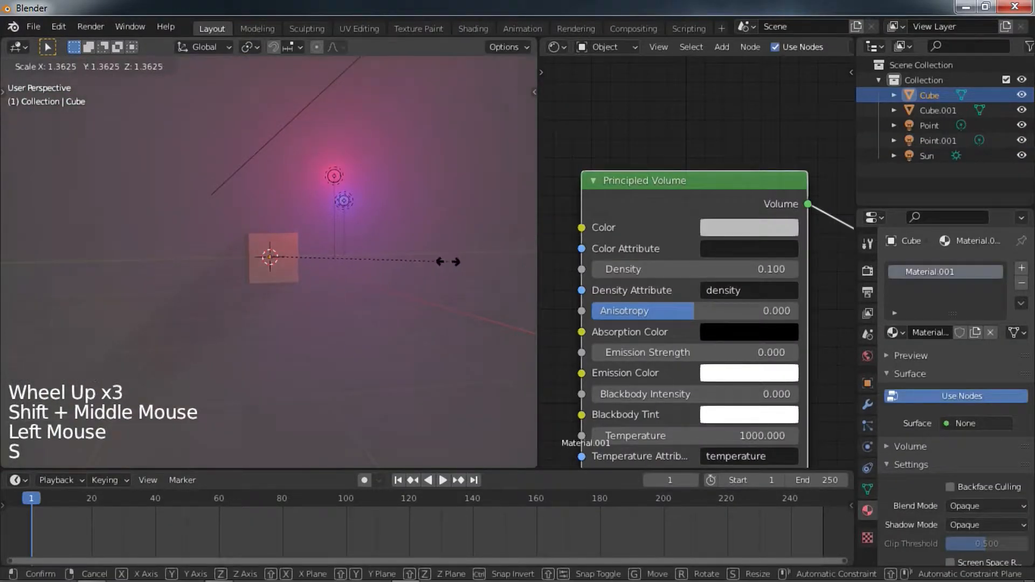
key(shift+z)
click(170, 241)
scroll(270, 247, down, 3)
shift+middle_drag(269, 247, 258, 244)
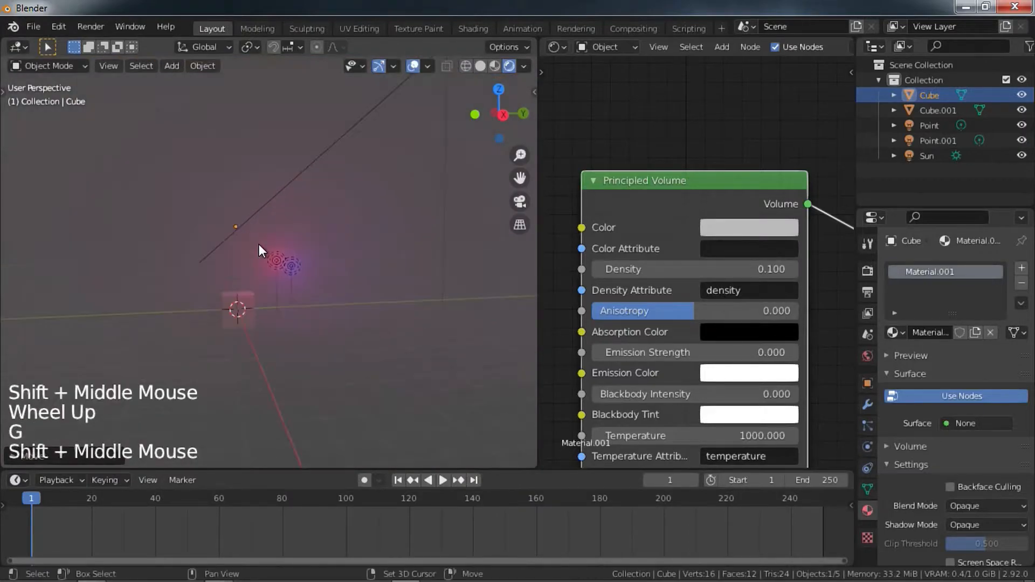
Add a plane and move it about 6 m along Y and about 6 m up, above the point lights
key(shift+a)
mouse_move(250, 50)
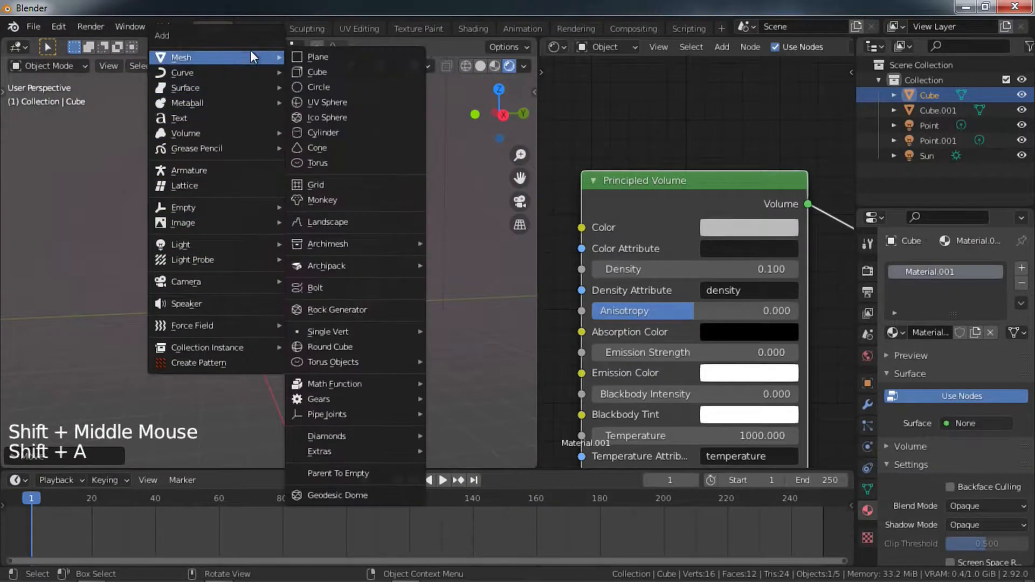
click(289, 51)
key(g)
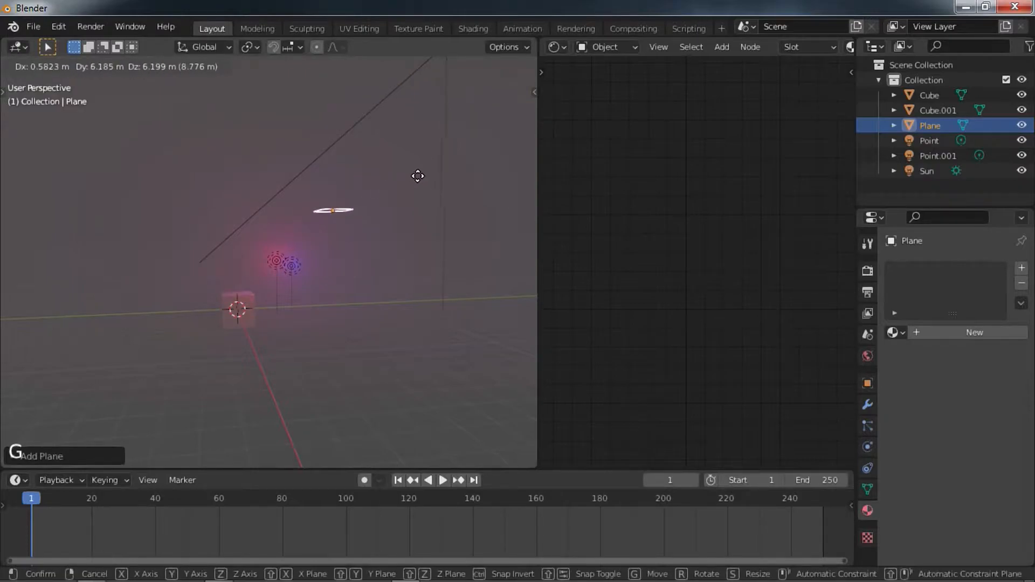
click(416, 183)
shift+middle_drag(416, 184, 349, 229)
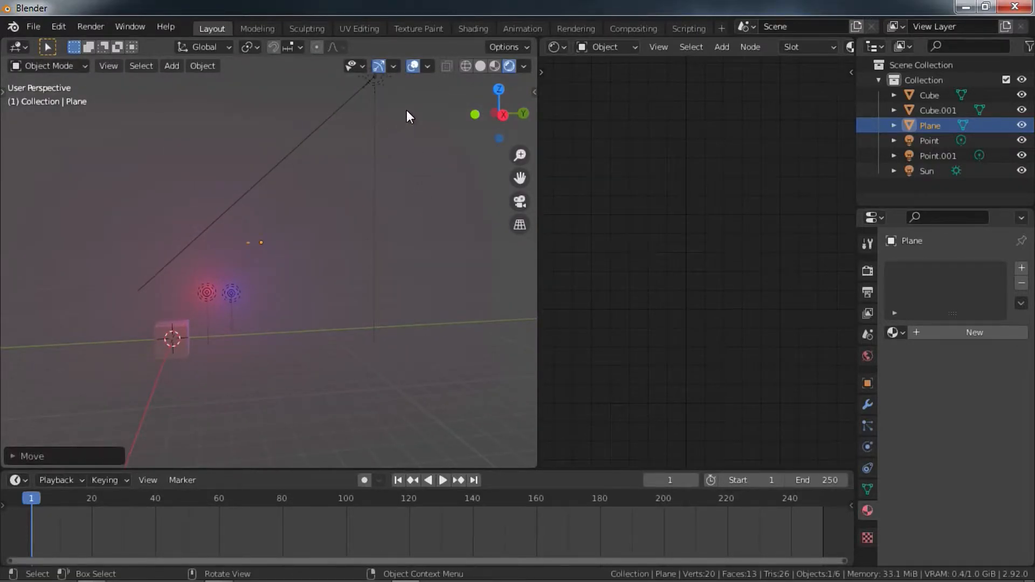
shift+middle_drag(342, 248, 344, 250)
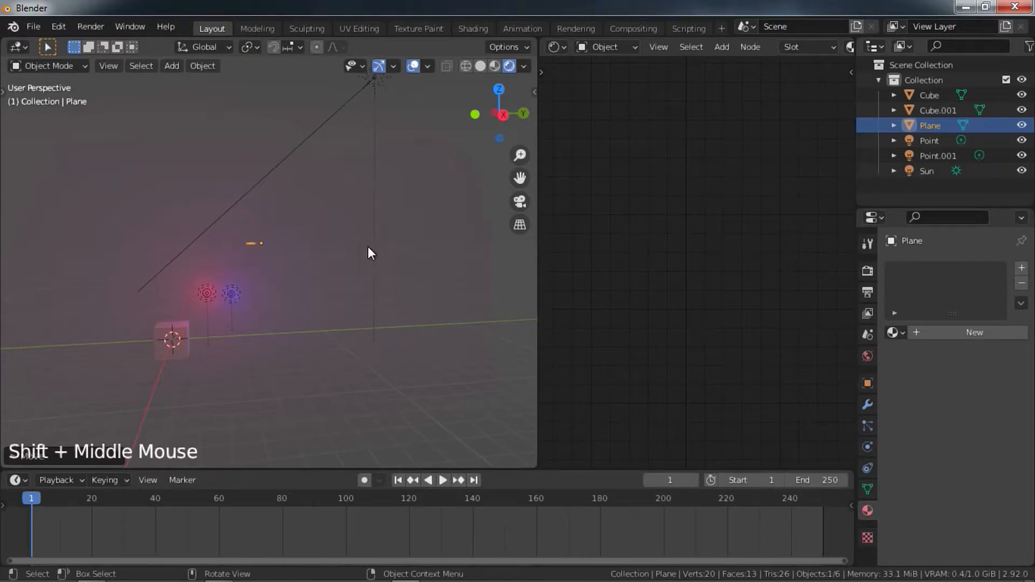
Enter Edit Mode on the new plane and scale its geometry up to cover the area above the lights
scroll(324, 275, up, 2)
middle_drag(319, 283, 277, 270)
key(Tab)
scroll(295, 335, up, 1)
scroll(294, 335, up, 1)
key(s)
click(361, 301)
scroll(324, 291, down, 3)
Subdivide the plane with 100 cuts
right_click(277, 270)
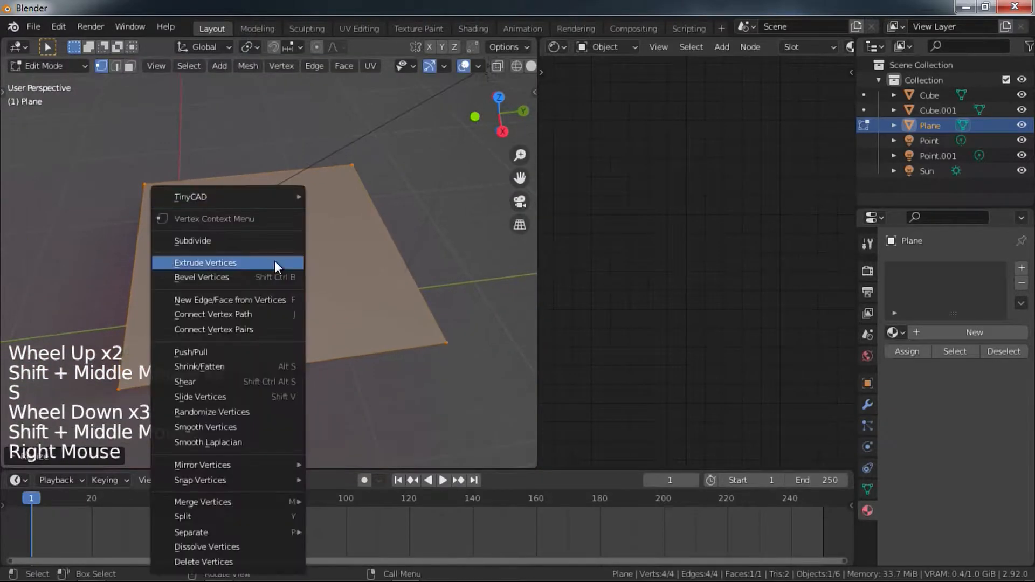
click(229, 237)
click(33, 453)
click(184, 351)
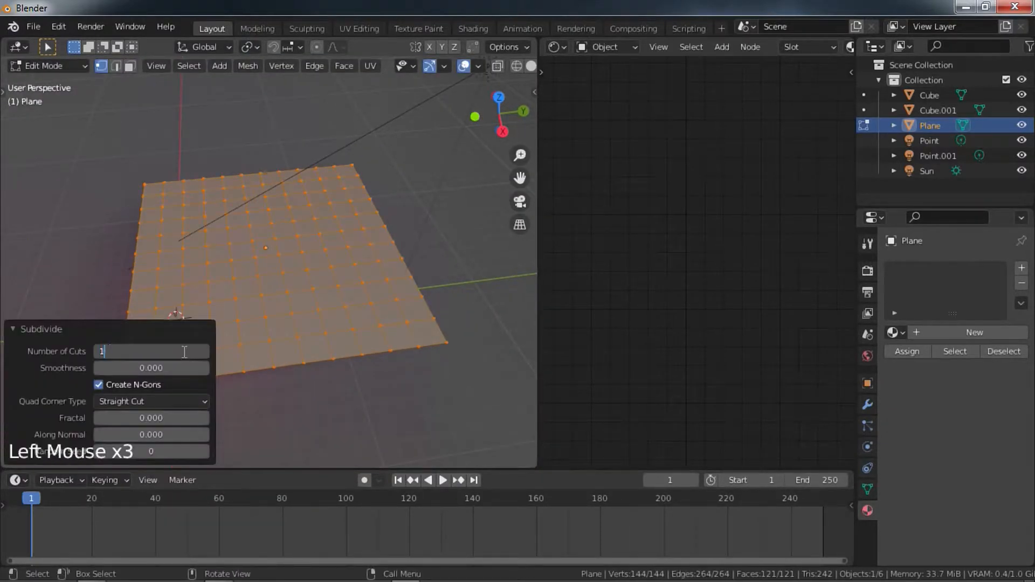
text(0)
key(Return)
scroll(354, 337, up, 2)
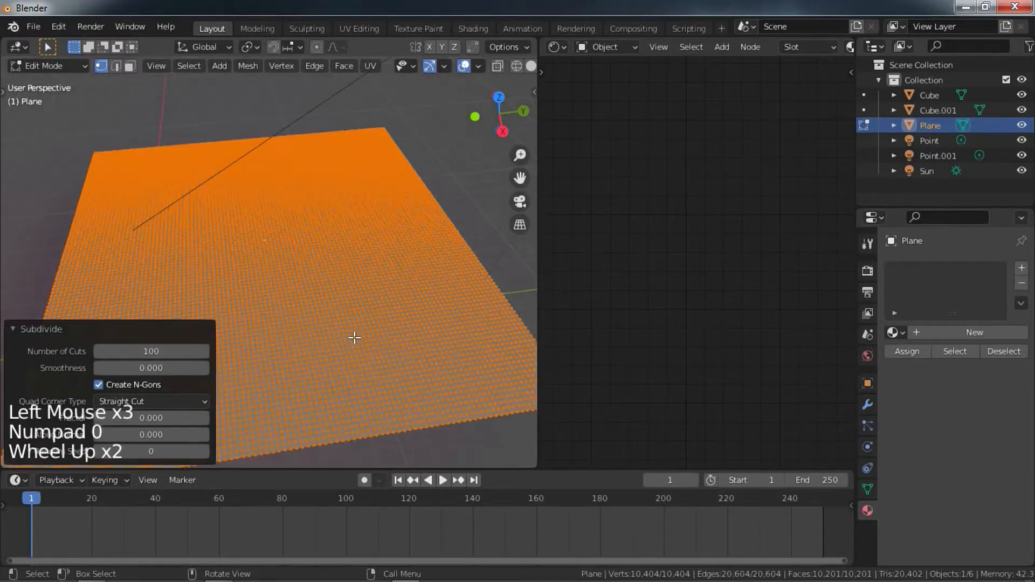
Join the node editor area into the 3D viewport so the viewport fills the width
middle_drag(354, 337, 372, 345)
right_click(543, 335)
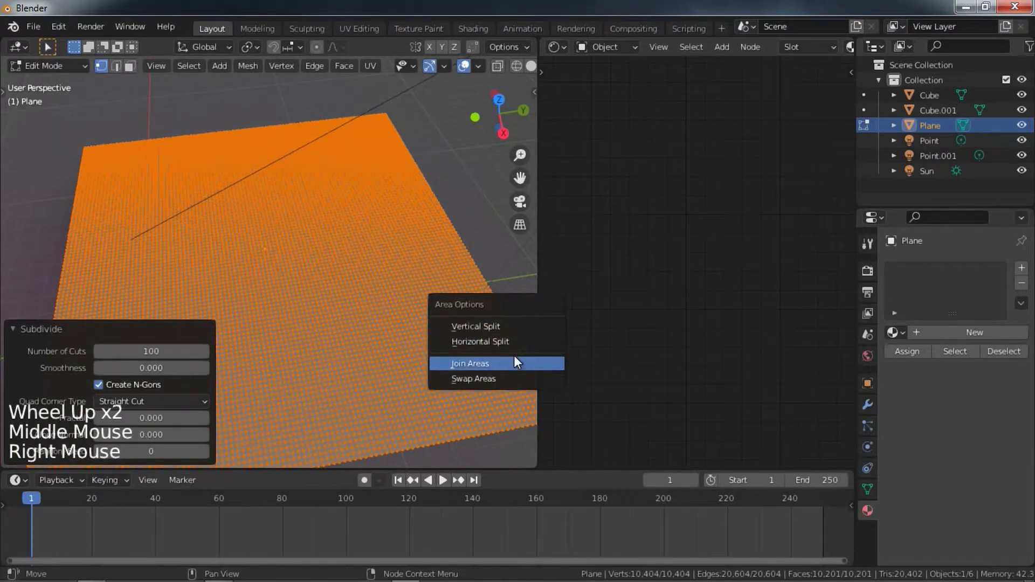
click(518, 361)
click(636, 347)
Circle-select scattered patches of the plane's mesh, delete them to cut holes, and return to Object Mode
key(c)
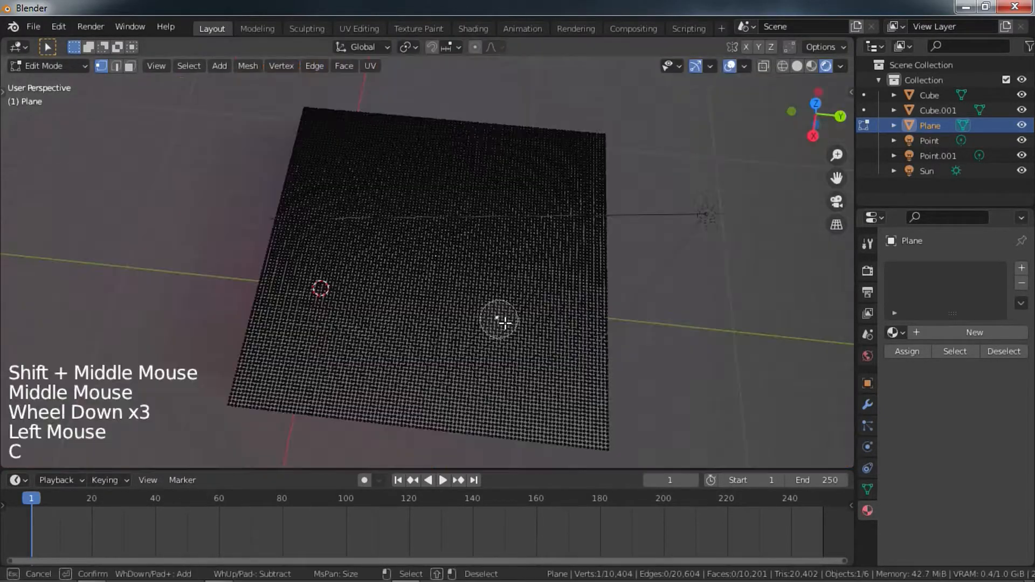
click(505, 324)
click(365, 341)
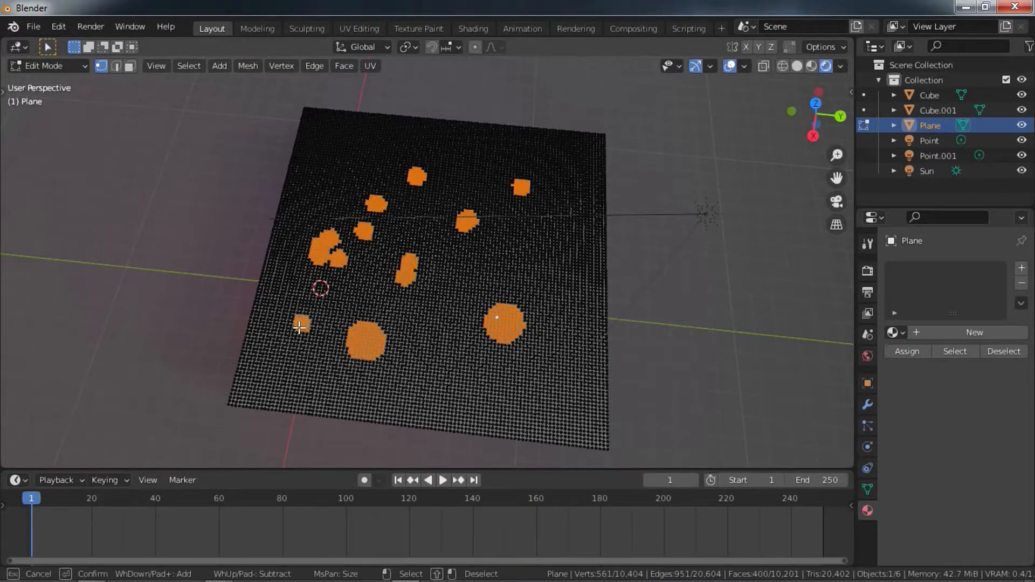
drag(271, 380, 314, 388)
drag(454, 390, 474, 396)
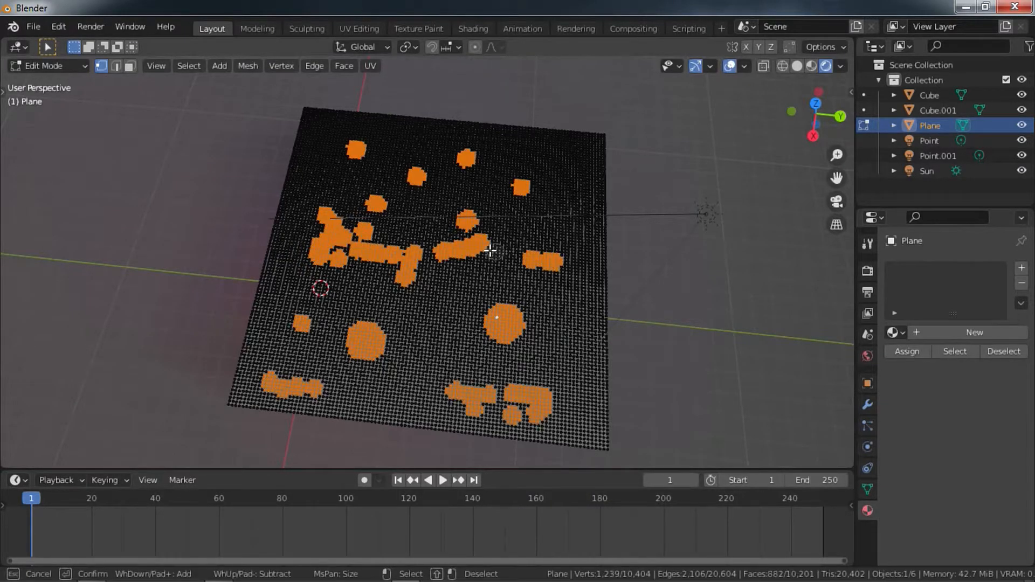
key(Escape)
key(x)
click(448, 246)
shift+middle_drag(448, 246, 462, 173)
key(Tab)
Tilt the perforated plane toward the sun and move it up into the path of the sunlight
scroll(462, 178, down, 3)
shift+middle_drag(462, 226, 443, 259)
middle_drag(442, 259, 439, 244)
scroll(477, 260, up, 1)
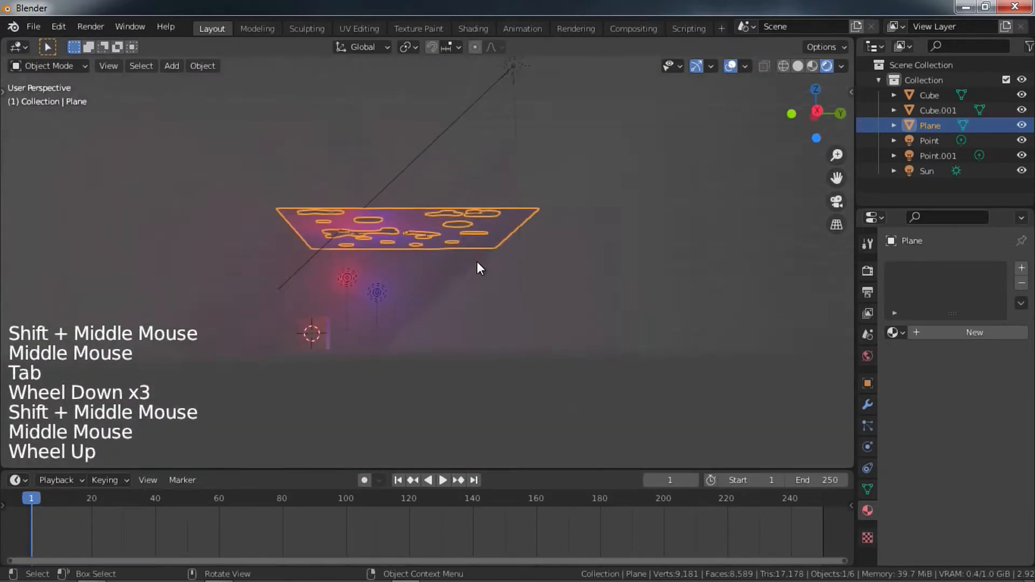
scroll(477, 259, up, 1)
key(r)
click(442, 296)
key(g)
click(545, 200)
Delete the red and blue point lights
shift+middle_drag(545, 199, 513, 243)
middle_drag(513, 242, 490, 262)
scroll(491, 261, up, 2)
shift+middle_drag(675, 262, 357, 373)
click(369, 374)
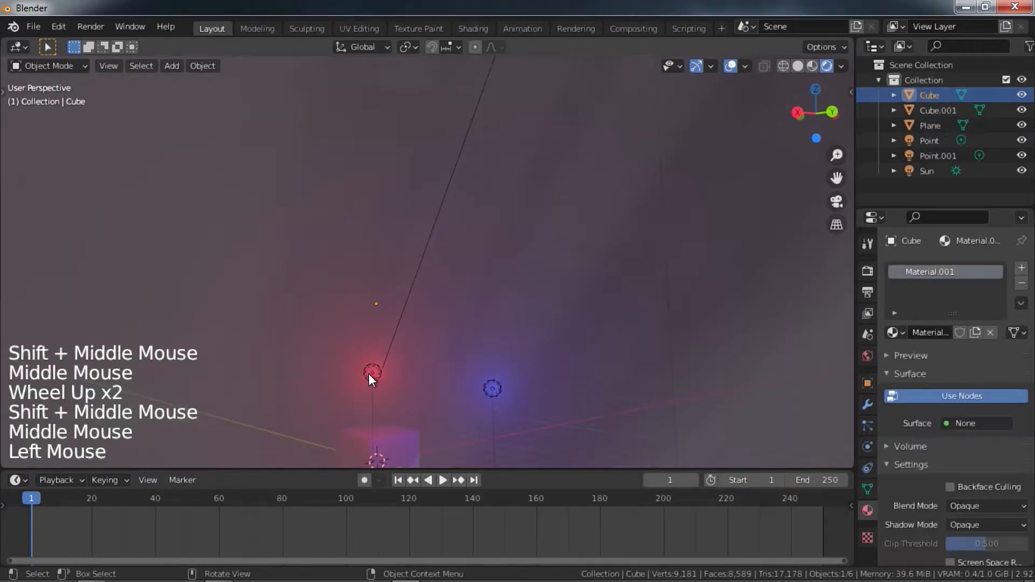
click(368, 375)
shift+click(490, 388)
key(x)
shift+middle_drag(489, 386, 528, 356)
middle_drag(528, 356, 646, 325)
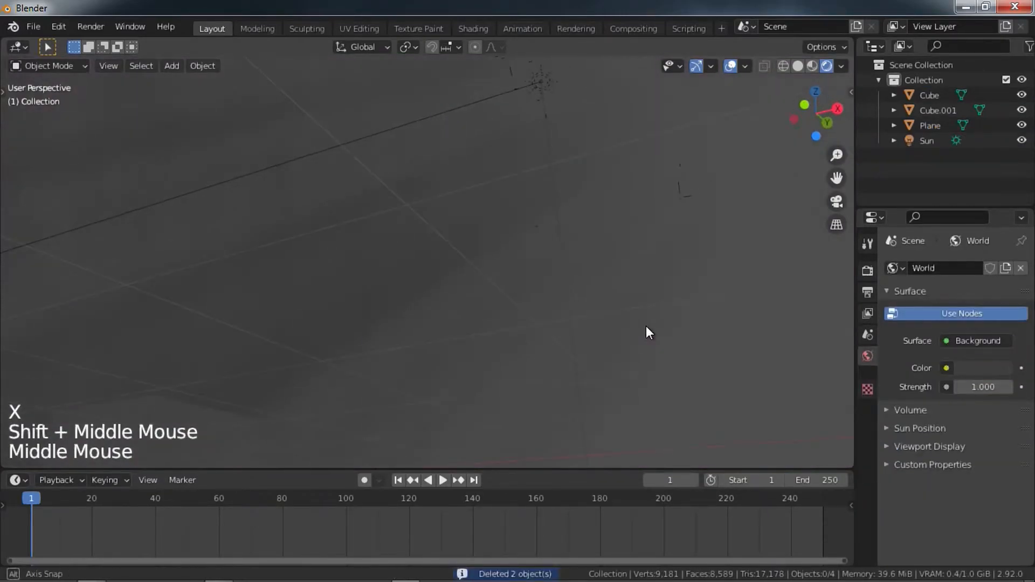
Set the world background strength to 0
drag(983, 388, 917, 387)
shift+middle_drag(798, 351, 770, 358)
middle_drag(771, 358, 685, 394)
scroll(703, 386, down, 4)
middle_drag(685, 394, 573, 423)
scroll(535, 398, down, 2)
scroll(534, 379, up, 2)
mouse_move(513, 409)
shift+middle_down()
mouse_move(534, 380)
mouse_move(520, 416)
shift+middle_up()
scroll(534, 379, up, 1)
Bring the four leaves tree objects into the scene from a file and move them clear of the fog cube
click(33, 27)
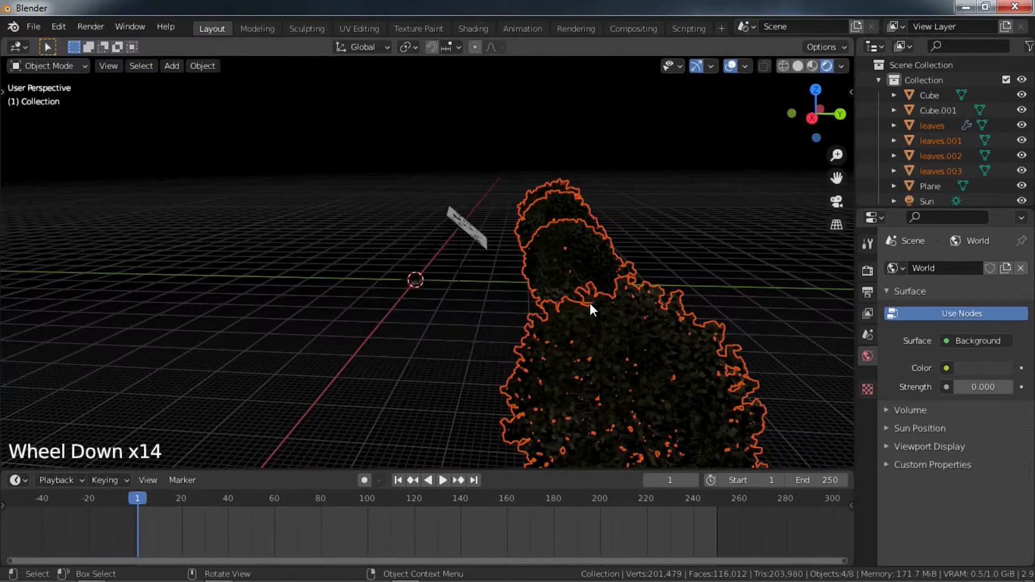
key(g)
scroll(422, 180, up, 7)
key(shift+a)
click(422, 180)
click(474, 199)
key(x)
click(467, 249)
Add a ground plane at the origin, scale it up by about 24.4, and give it a Hair particle system
key(shift+a)
click(517, 226)
key(s)
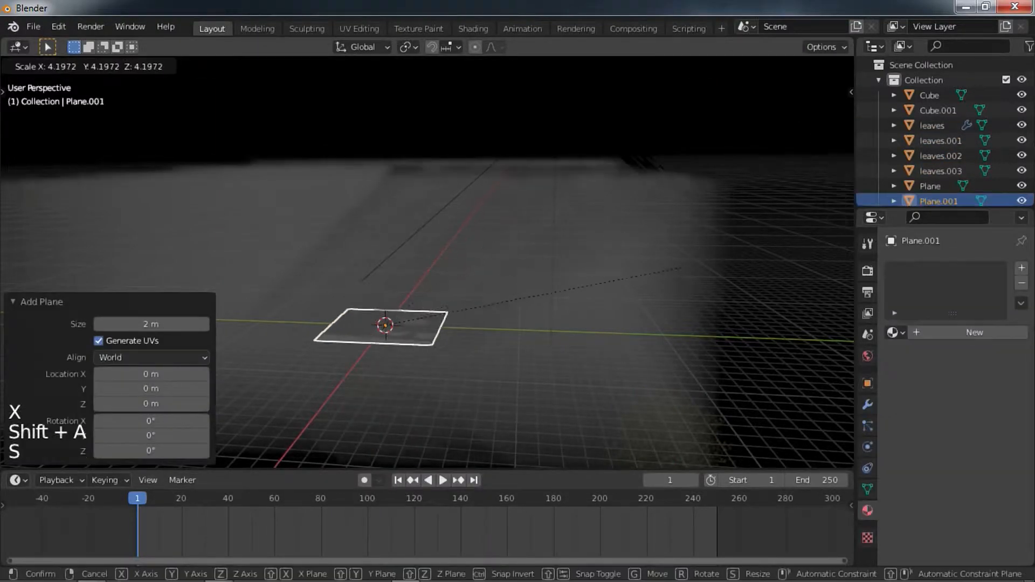
click(807, 322)
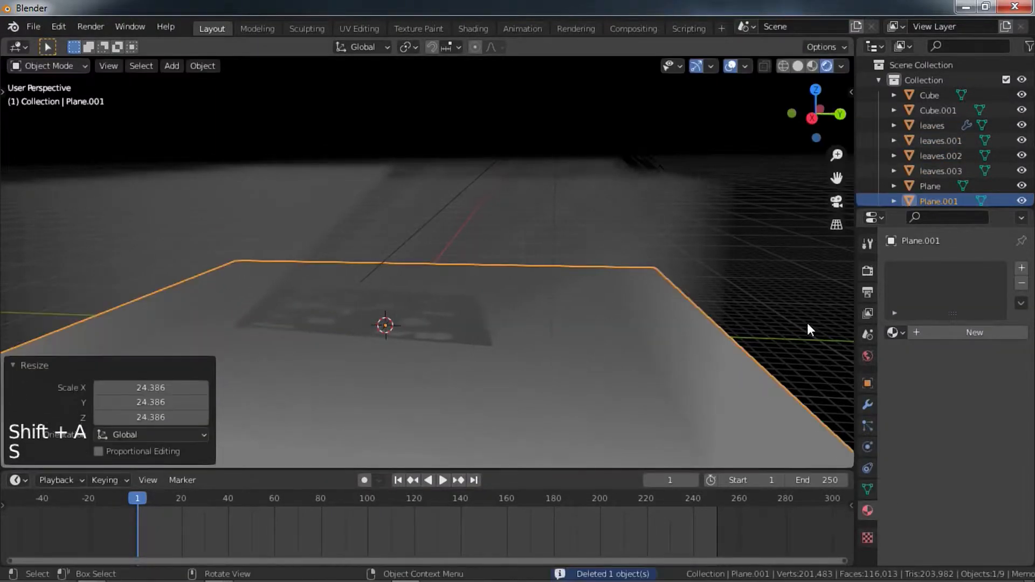
click(863, 424)
click(1024, 268)
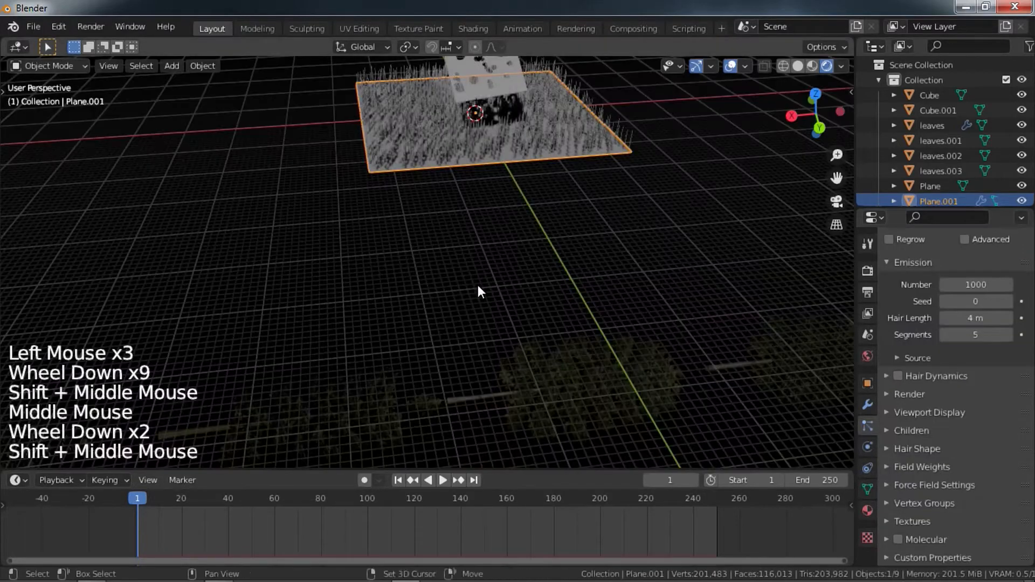
Move the four leaves tree objects to a new collection named pohon
shift+middle_drag(478, 291, 485, 302)
scroll(415, 312, down, 2)
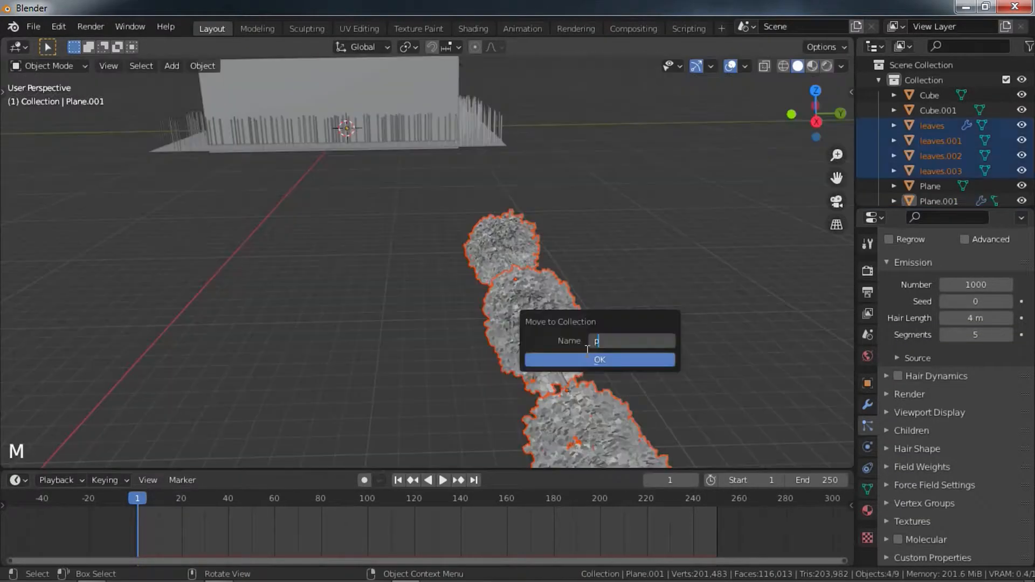
text(hon)
key(Return)
Set the ground plane's hair particle number to 25
scroll(380, 141, up, 3)
shift+scroll(384, 171, up, 1)
shift+middle_drag(382, 162, 426, 382)
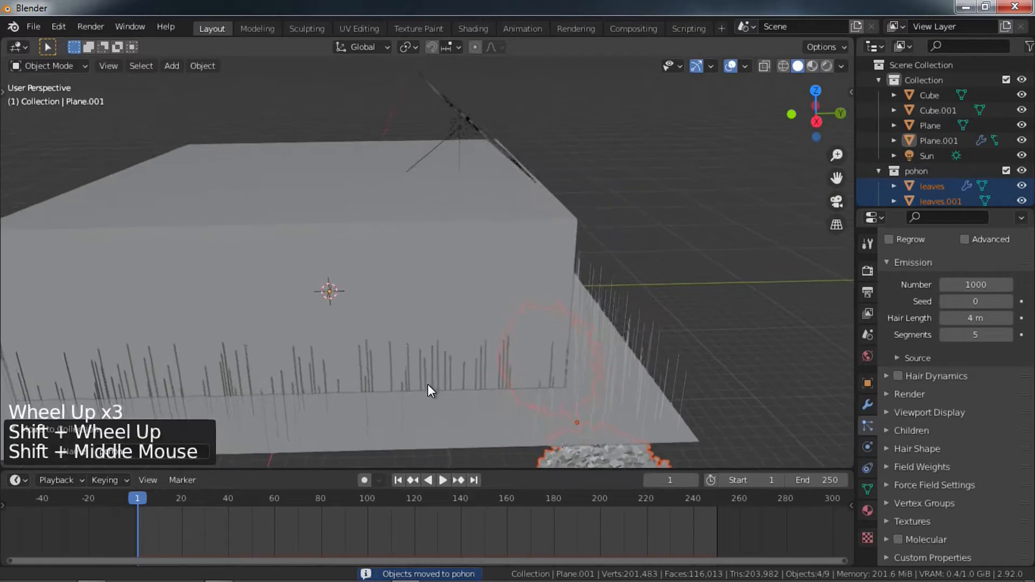
click(569, 400)
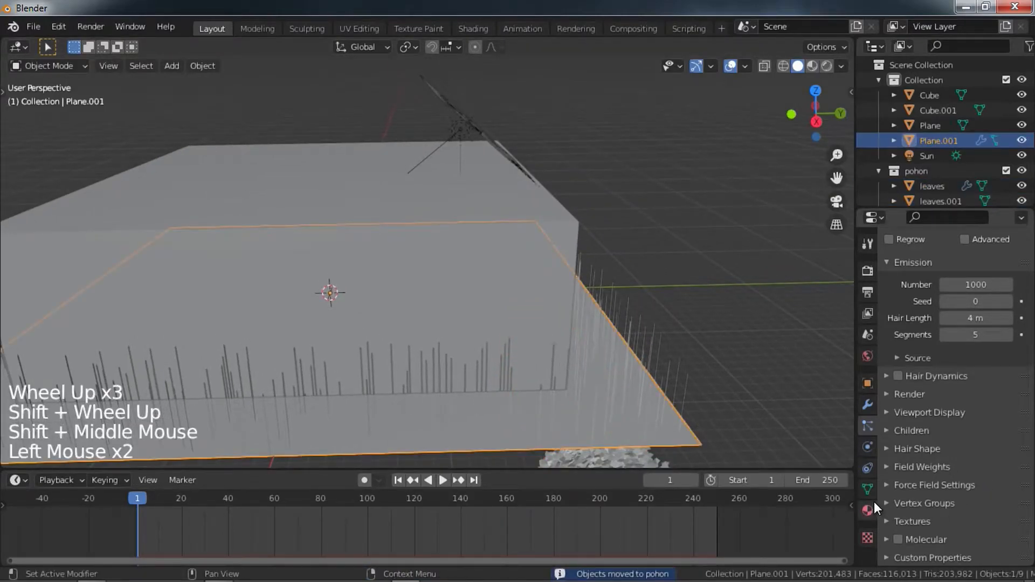
scroll(925, 410, up, 5)
click(963, 414)
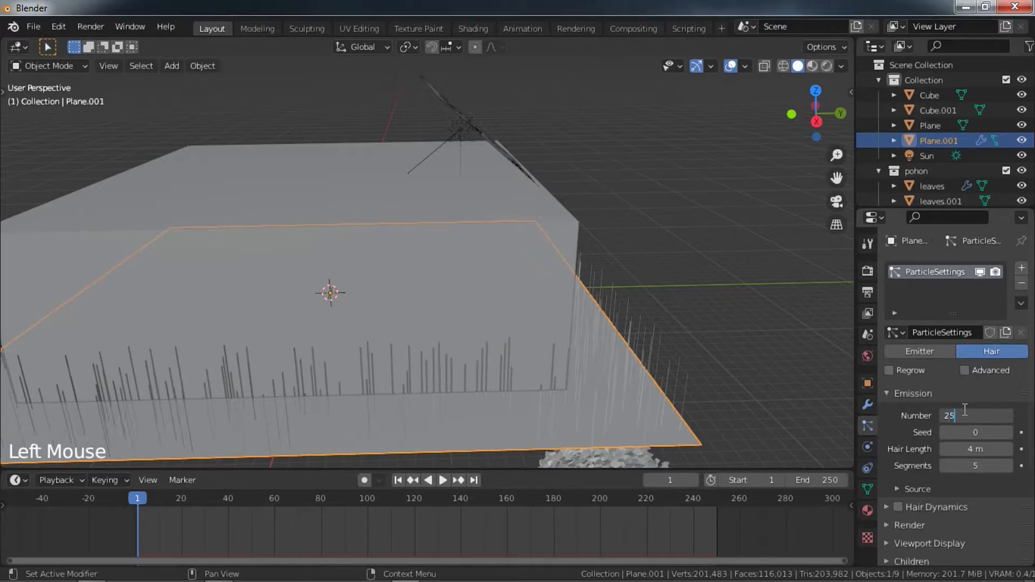
key(Return)
Render the ground plane's particles as a collection, using pohon as the instance collection
scroll(964, 425, down, 6)
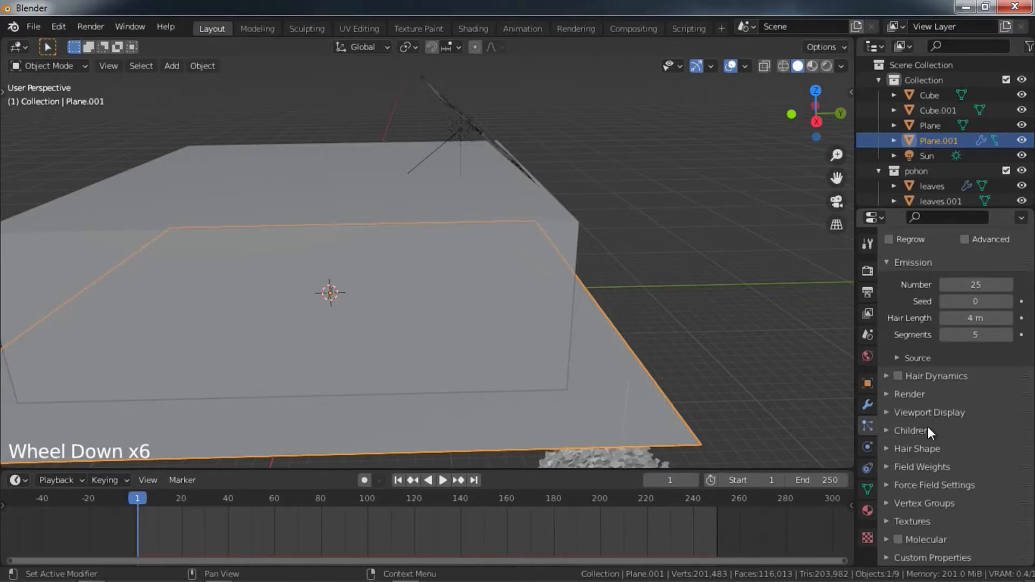
click(923, 395)
click(989, 418)
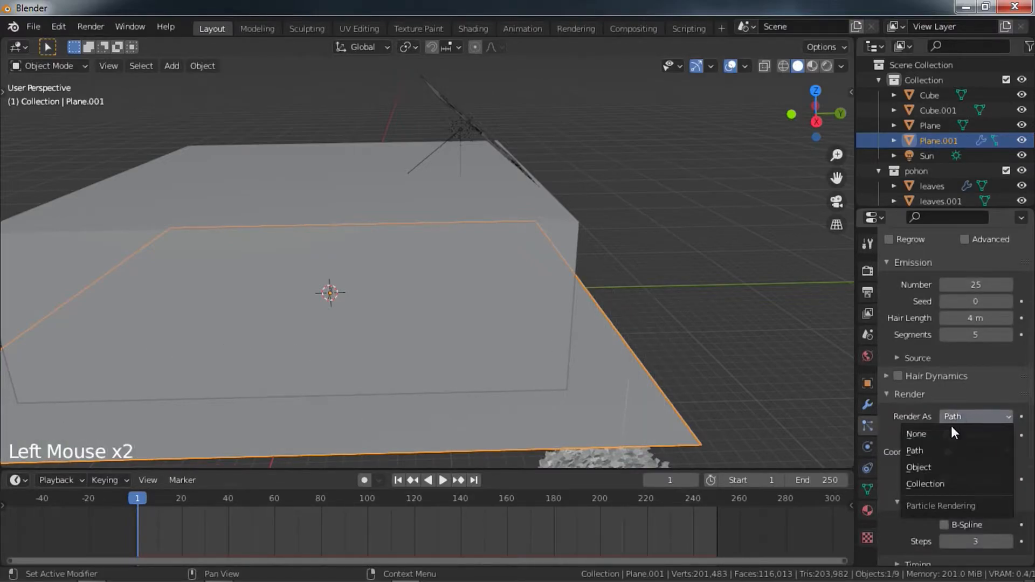
click(923, 483)
click(970, 527)
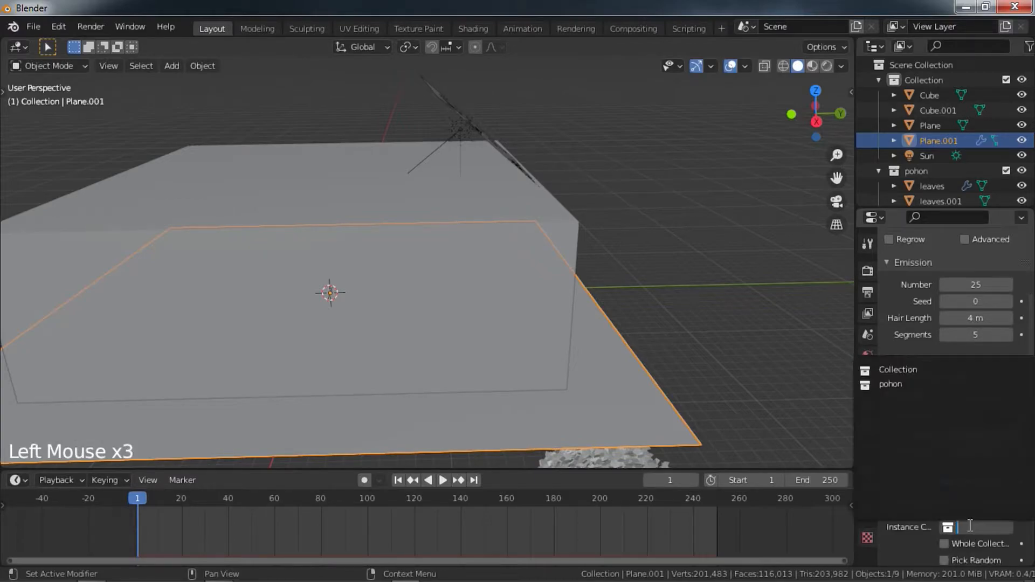
click(890, 384)
Set the particles' scale randomness to about 0.283 and raise their number to 111
shift+middle_drag(770, 367, 649, 345)
scroll(616, 385, down, 1)
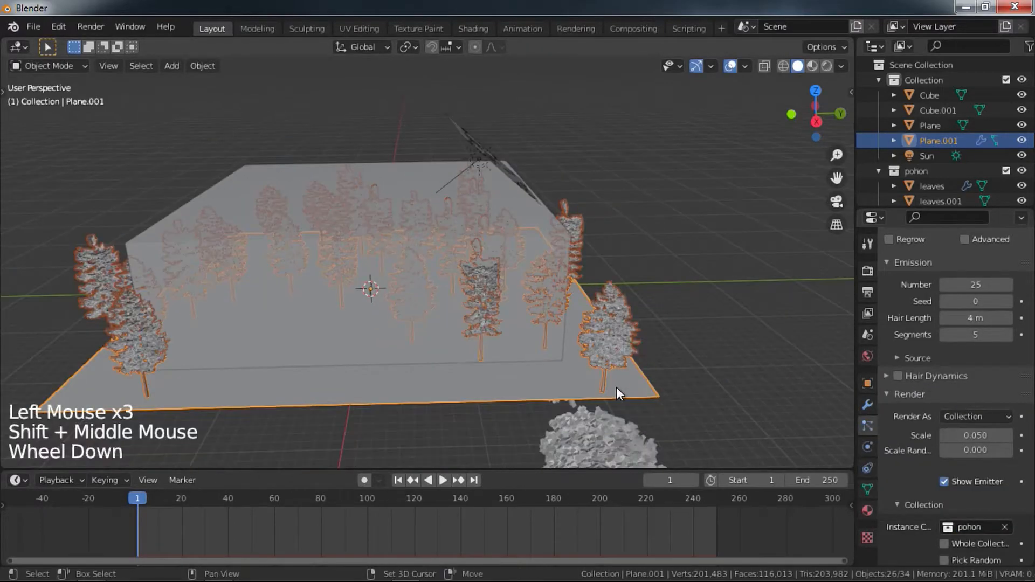
shift+middle_drag(616, 385, 626, 367)
middle_drag(625, 367, 644, 301)
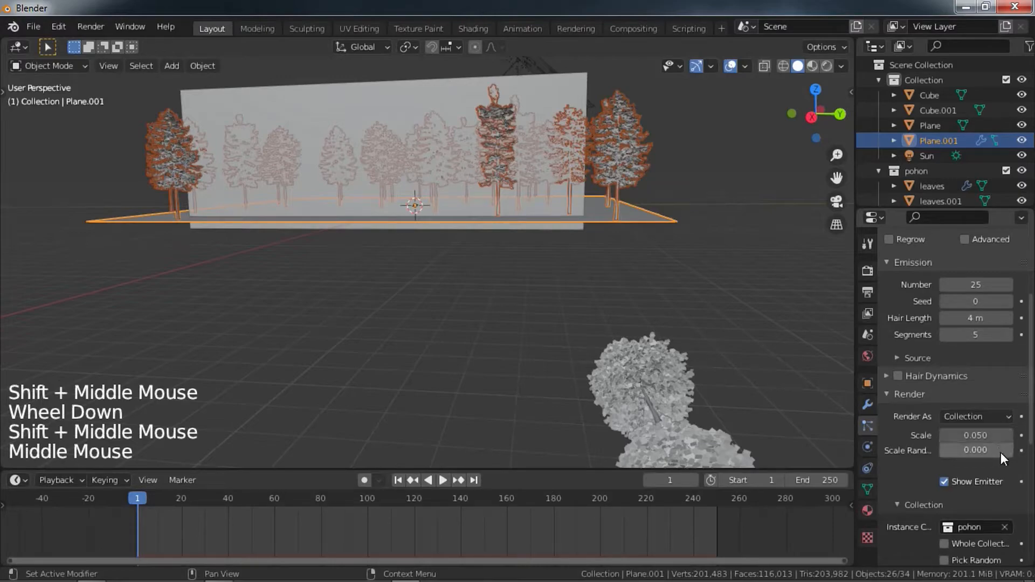
drag(1000, 451, 1004, 452)
scroll(976, 291, up, 2)
scroll(976, 291, down, 1)
drag(970, 315, 1019, 314)
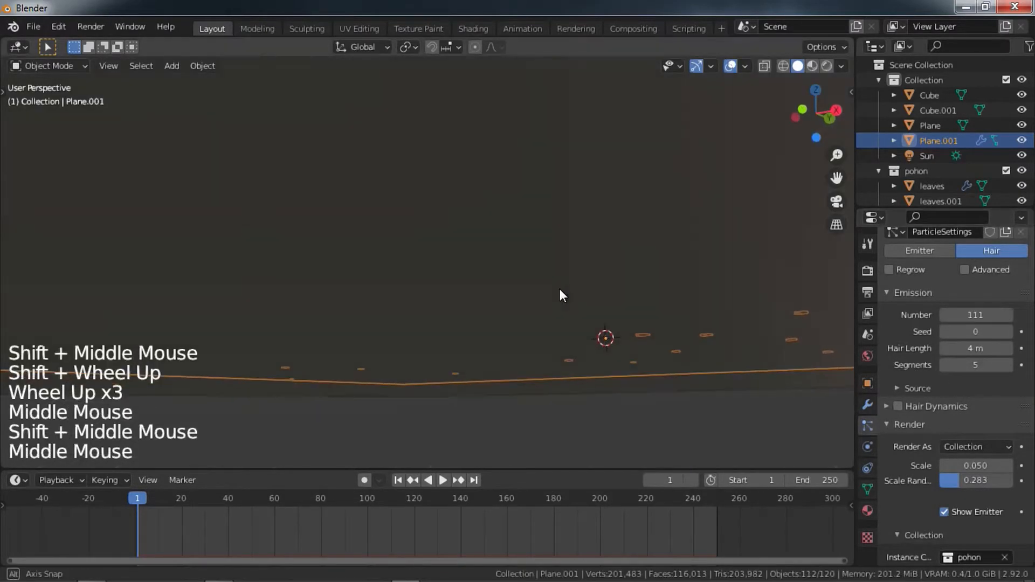
Preview the tree-covered ground plane in Rendered shading and return to Solid shading
key(z)
scroll(666, 266, down, 6)
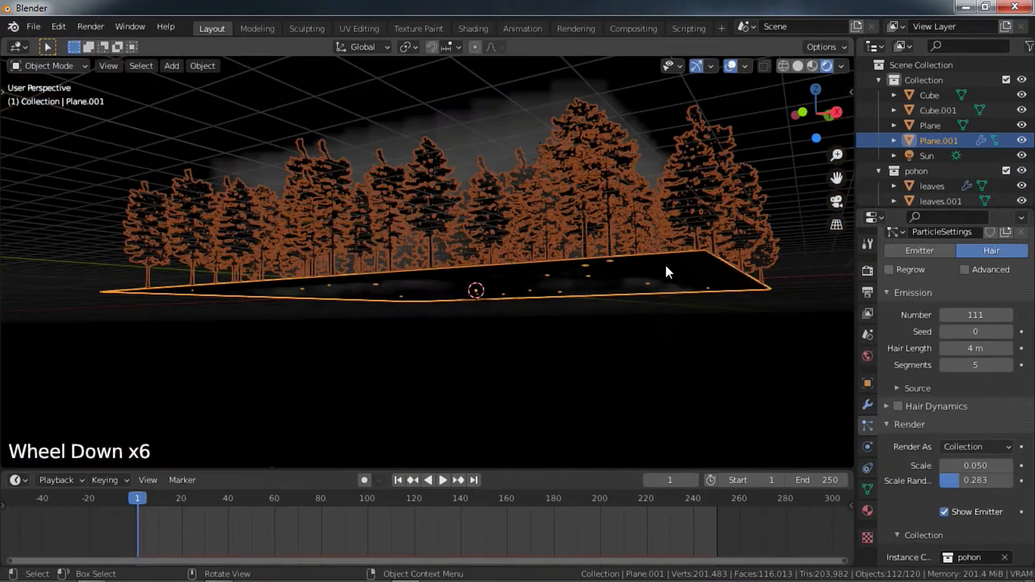
mouse_move(768, 293)
middle_down()
mouse_move(746, 299)
mouse_move(688, 283)
mouse_move(629, 348)
mouse_move(437, 257)
middle_up()
key(z)
Select the leaves tree beside the forest and review its leaf material's blend and shadow mode settings
scroll(630, 348, down, 1)
click(774, 340)
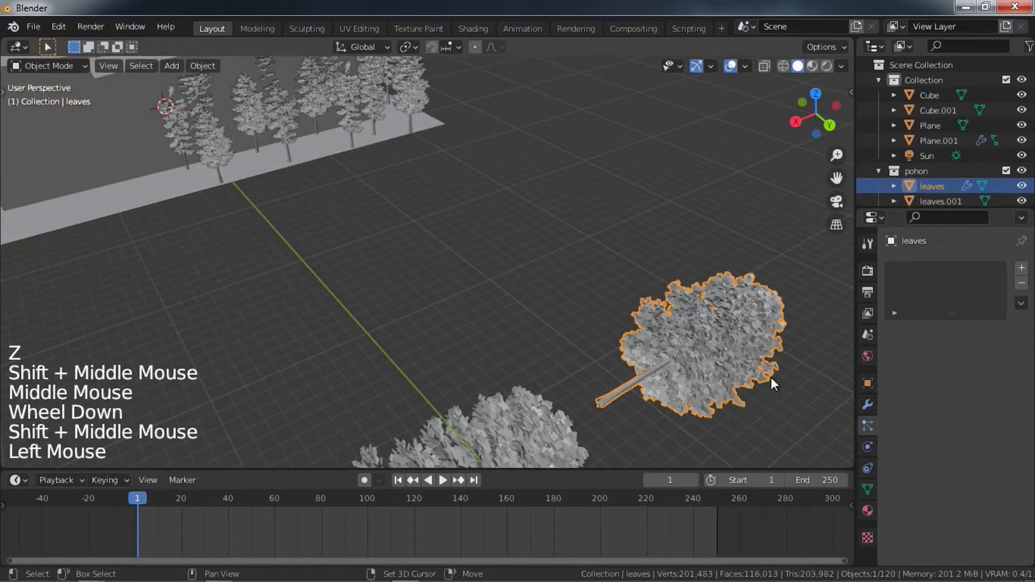
shift+middle_drag(772, 377, 832, 380)
click(867, 510)
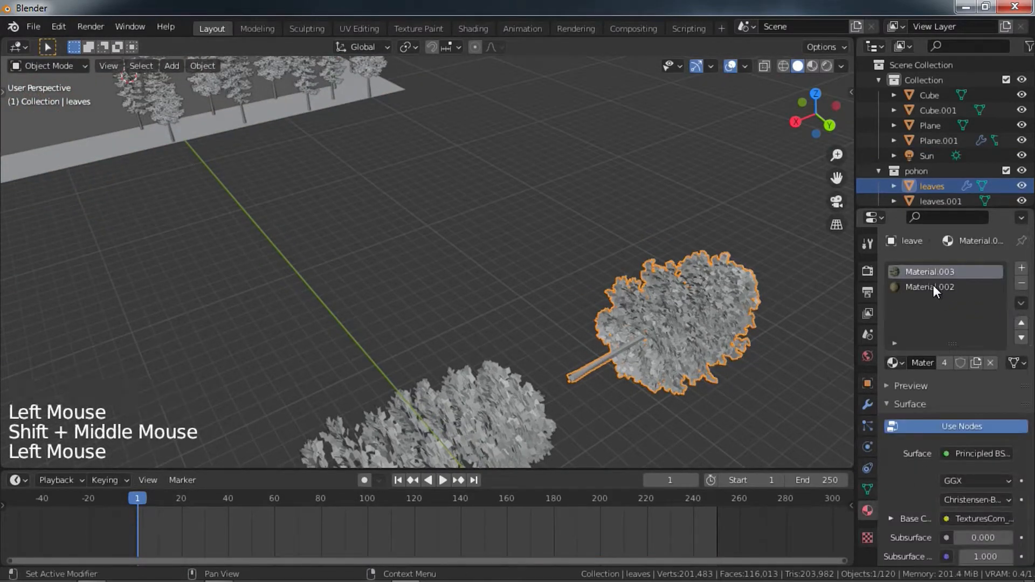
scroll(917, 457, down, 20)
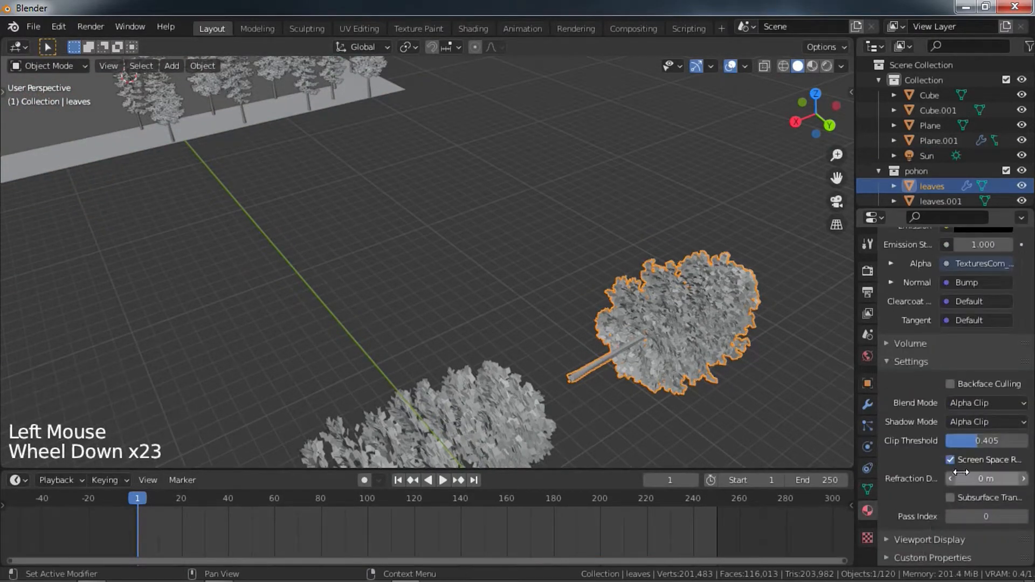
Show the scene in Rendered shading and delete the perforated plane standing among the trees
mouse_move(604, 207)
shift+middle_down()
mouse_move(503, 321)
mouse_move(457, 306)
mouse_move(556, 250)
mouse_move(536, 207)
mouse_move(520, 199)
mouse_move(513, 277)
mouse_move(484, 255)
shift+middle_up()
scroll(500, 328, up, 2)
scroll(499, 329, up, 2)
shift+scroll(500, 328, up, 1)
key(z)
click(534, 229)
scroll(515, 190, down, 7)
click(434, 283)
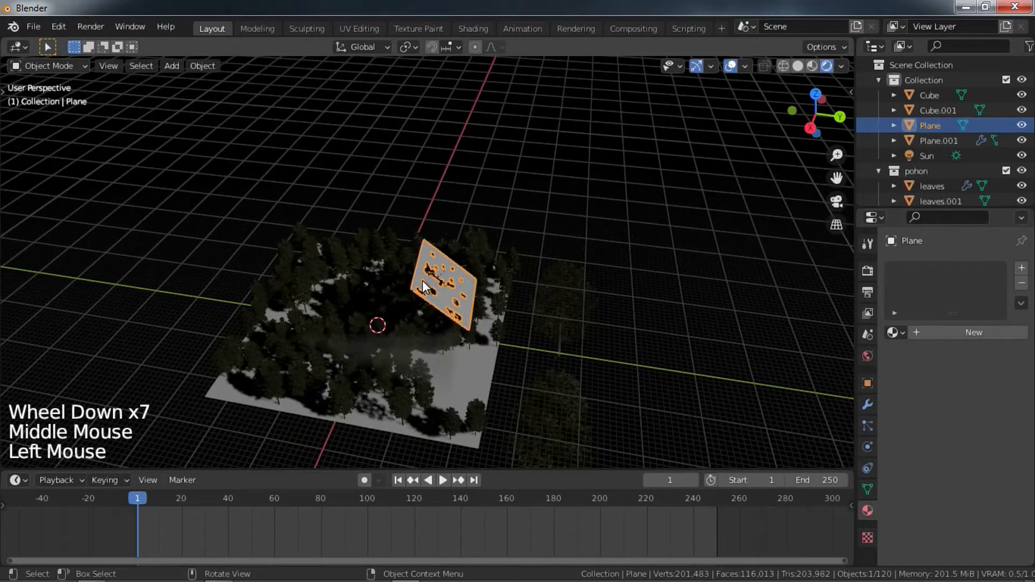
key(x)
click(423, 281)
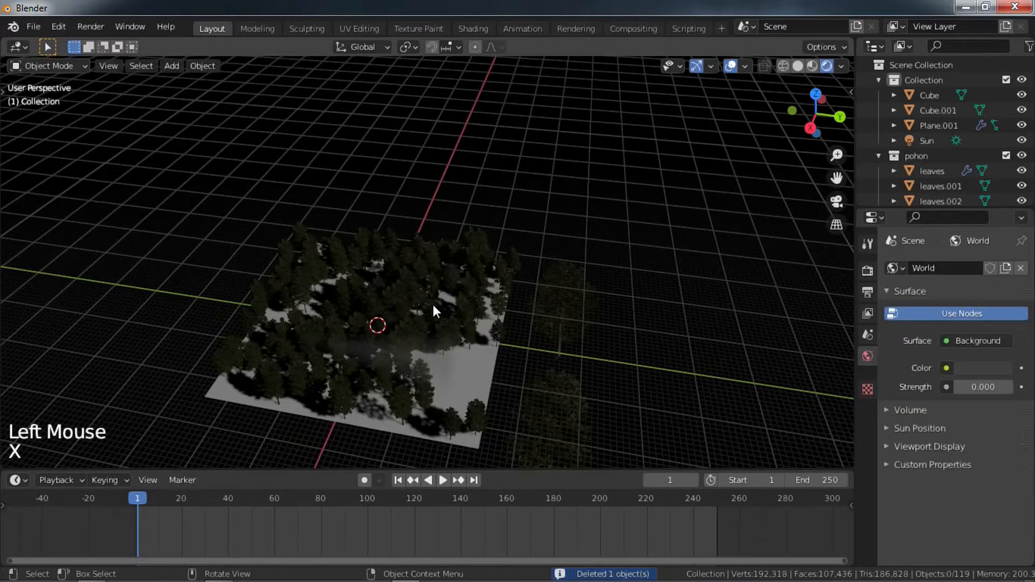
Examine the fog and light rays between the trees from inside the forest
scroll(447, 308, up, 6)
middle_drag(522, 226, 573, 270)
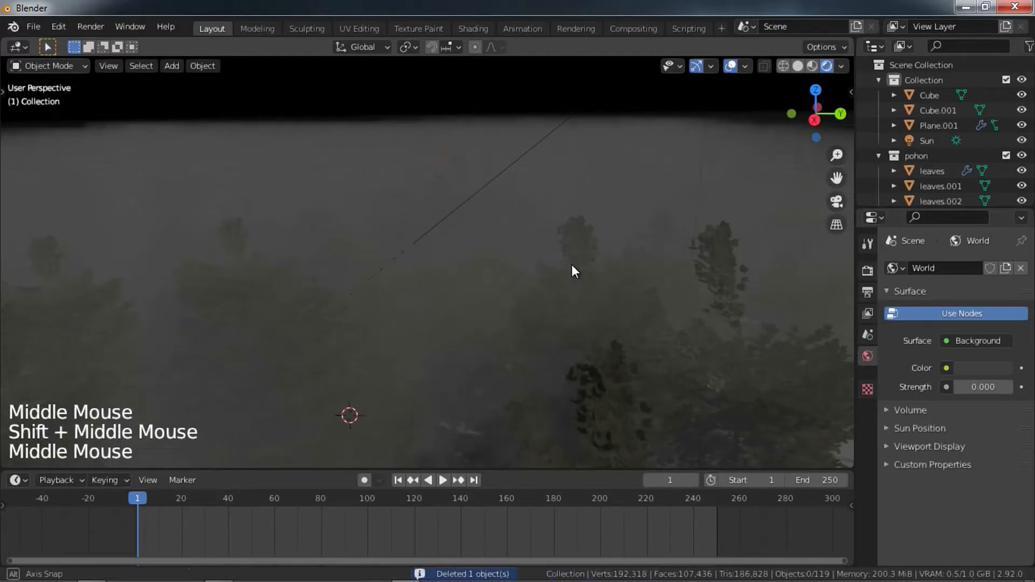
shift+middle_drag(553, 219, 553, 219)
scroll(554, 219, up, 2)
scroll(553, 219, up, 2)
scroll(551, 219, down, 2)
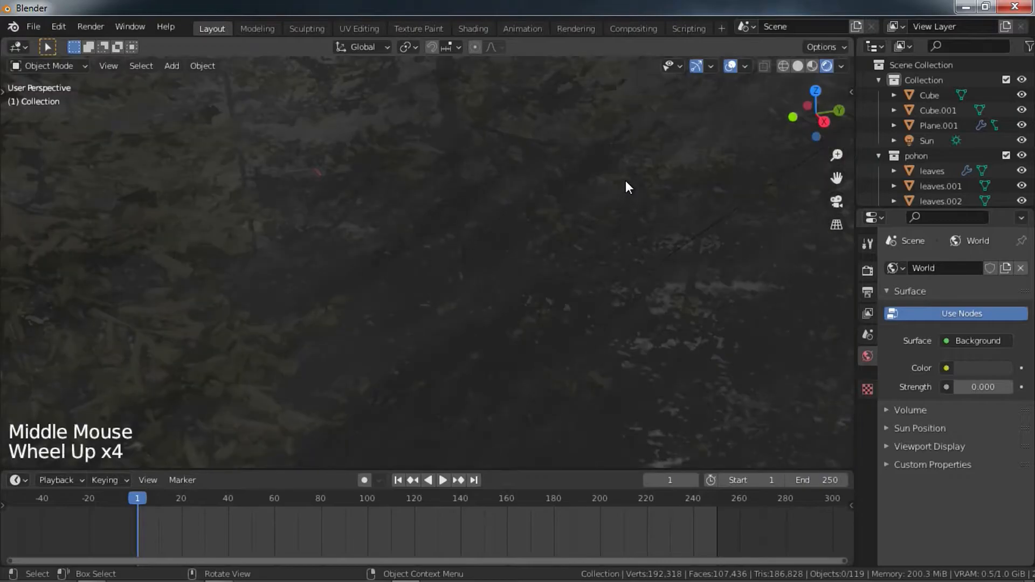
middle_drag(625, 180, 625, 179)
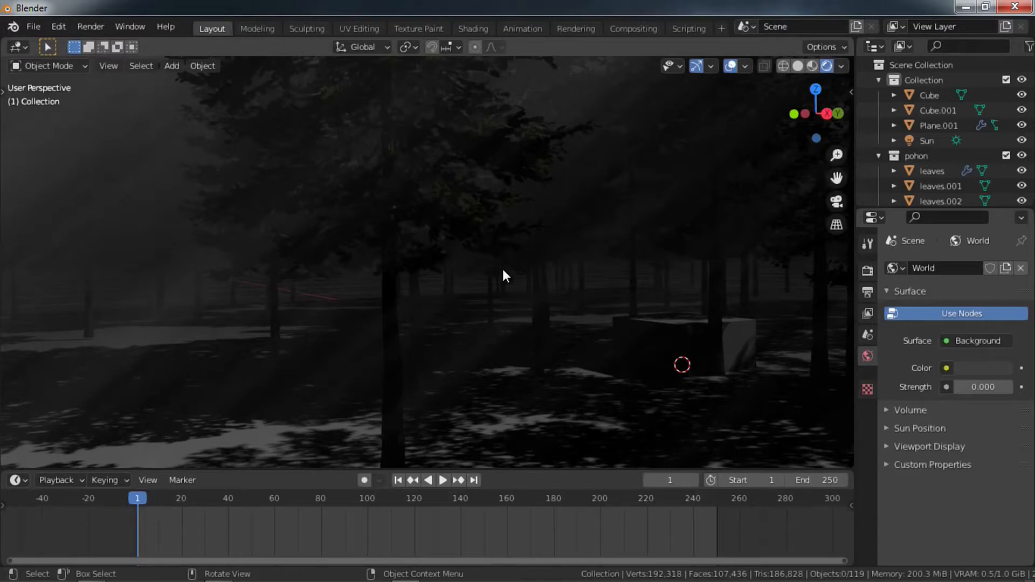
scroll(447, 267, down, 3)
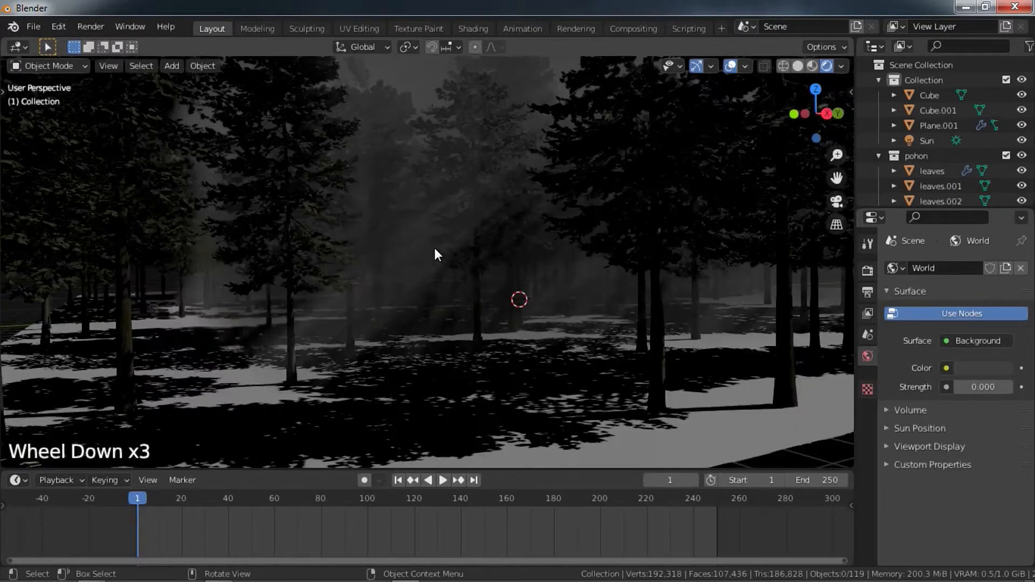
scroll(507, 261, up, 3)
Add a point light and raise it about 2.13 m along Z above the box in the forest
key(shift+a)
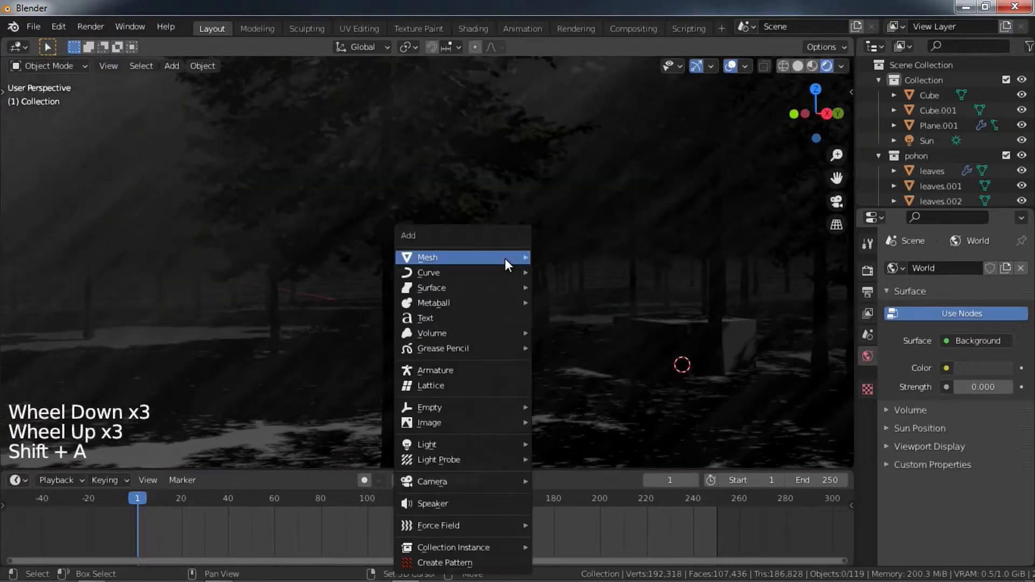
mouse_move(464, 440)
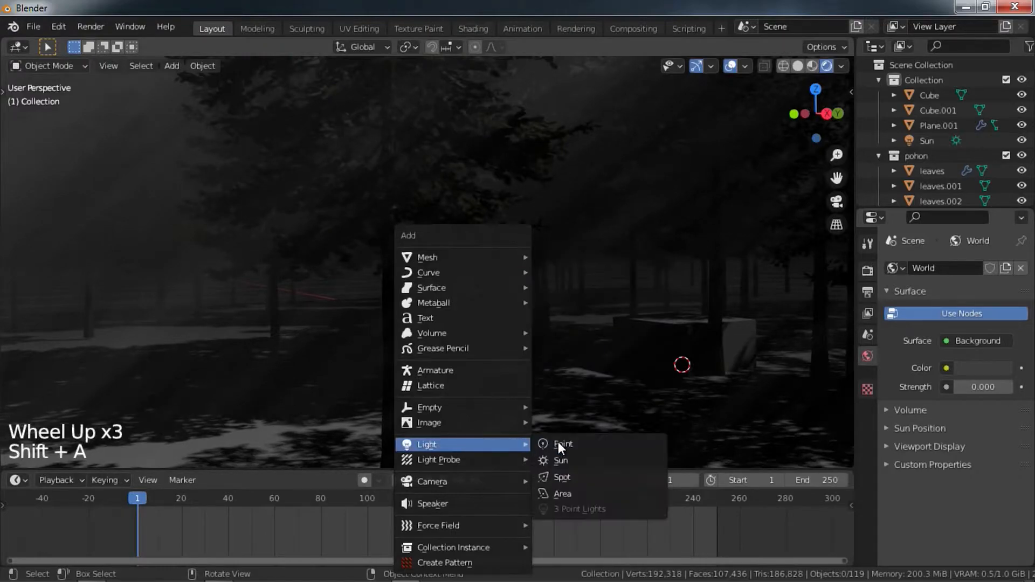
click(558, 442)
key(g)
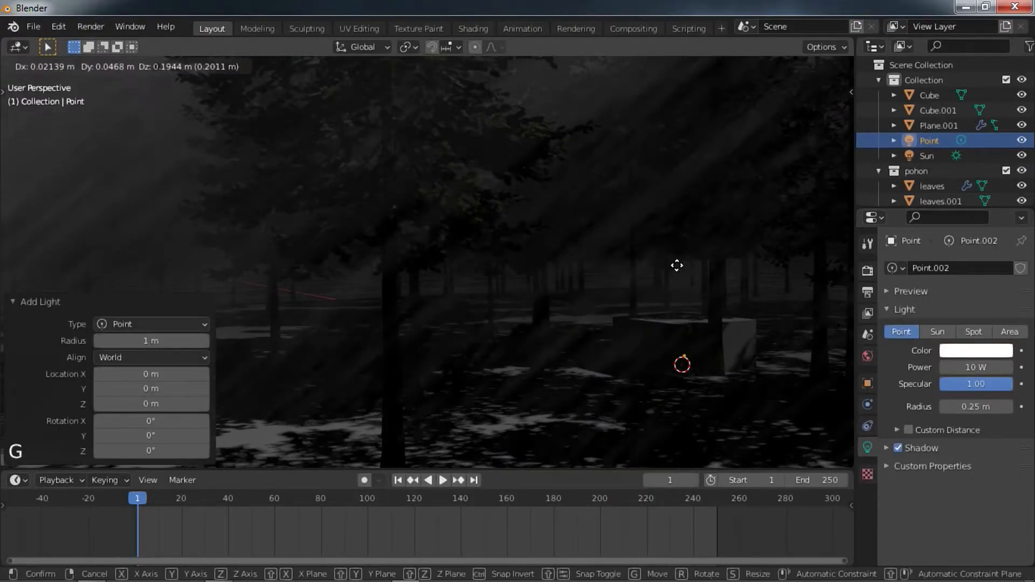
key(z)
click(677, 226)
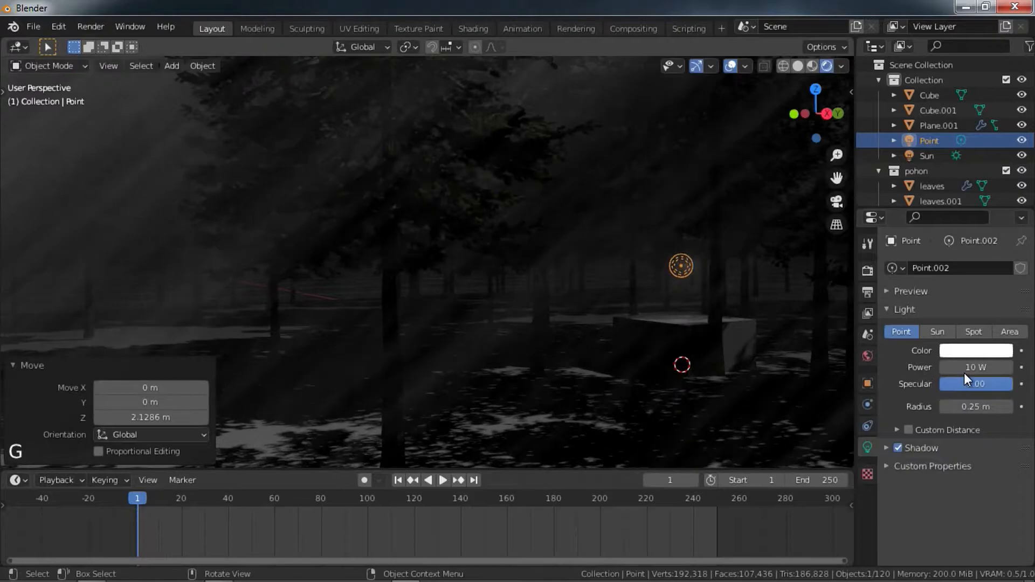
Set the point light's power to about 488.1 W and its color to a saturated orange
drag(969, 371, 1002, 372)
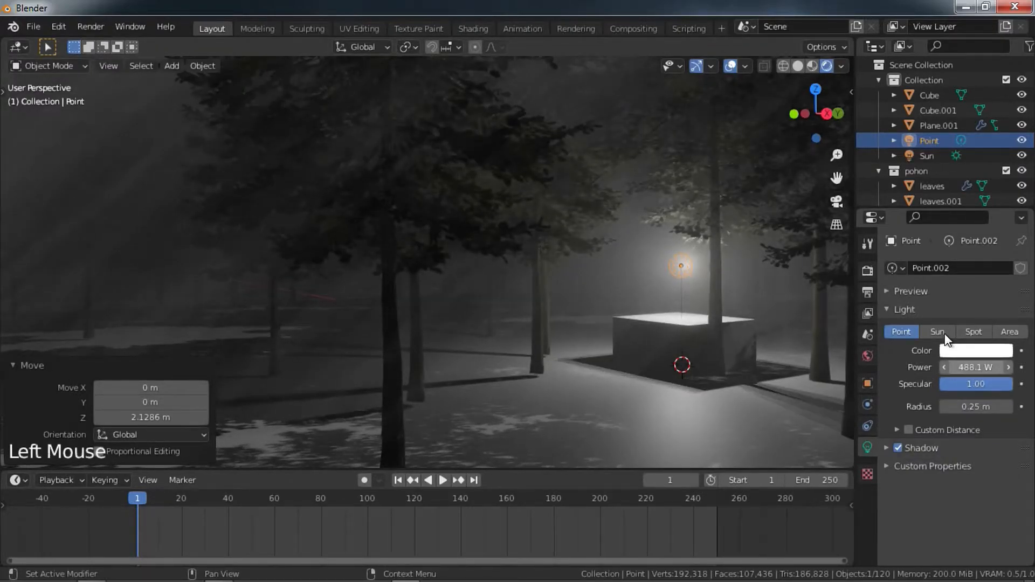
click(966, 351)
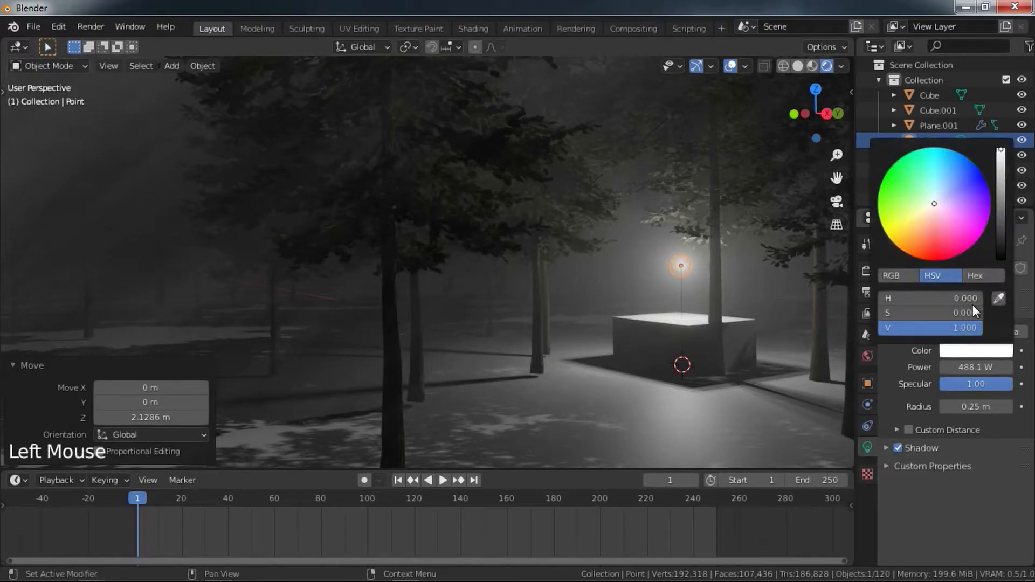
drag(934, 204, 921, 233)
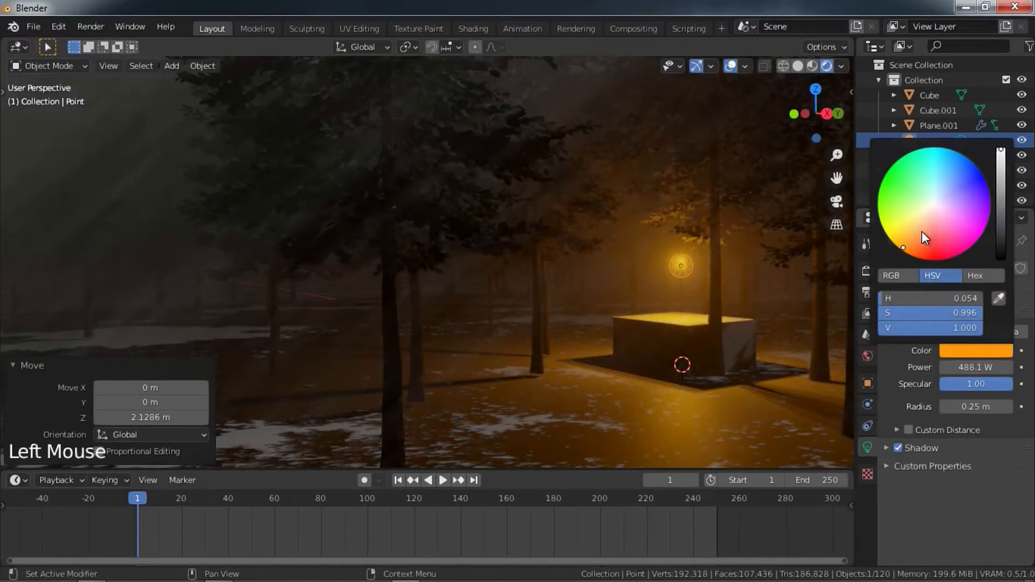
click(913, 254)
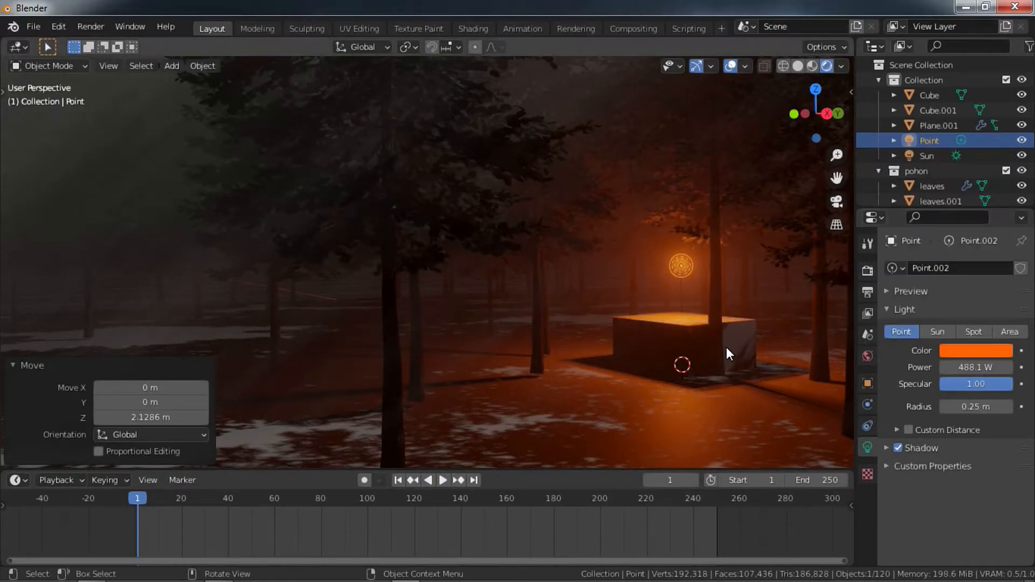
Select the large fog volume cube surrounding the forest
click(700, 347)
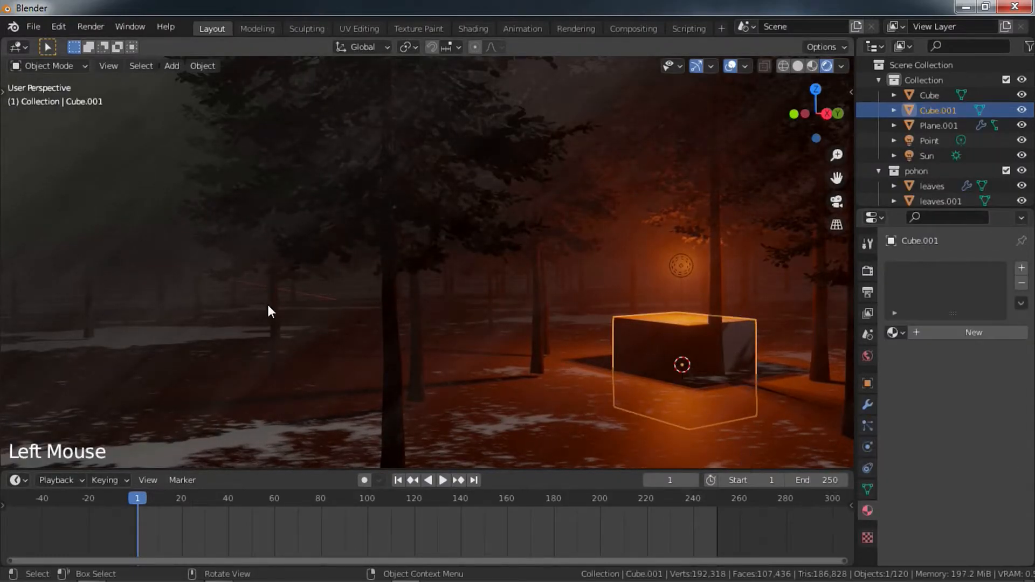
click(53, 194)
click(53, 194)
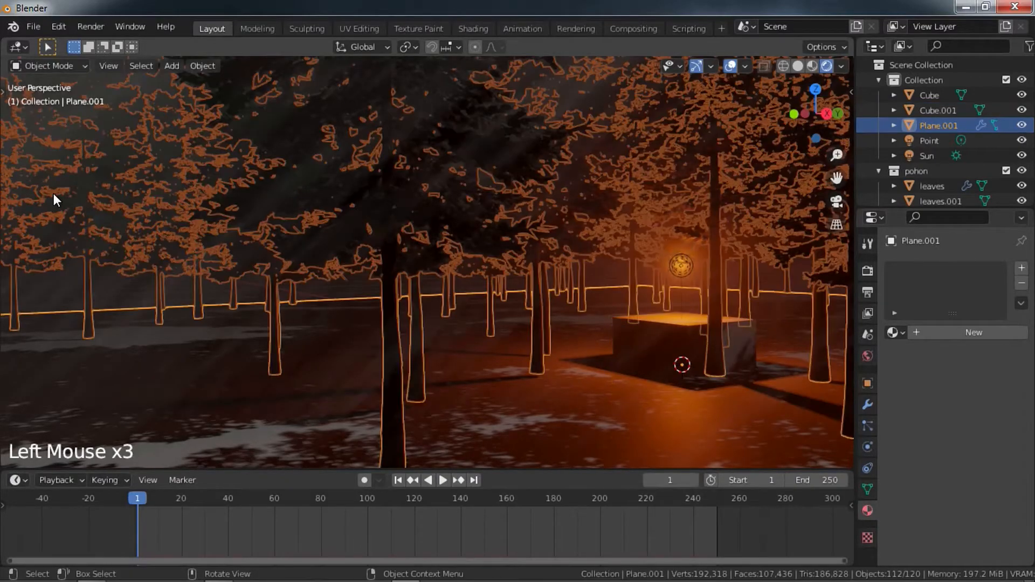
click(48, 286)
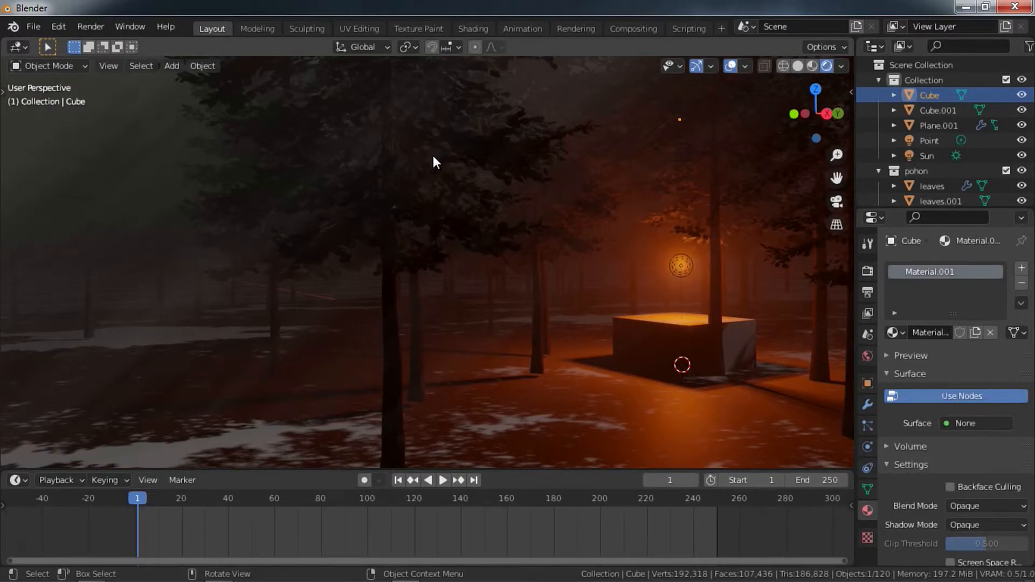
Examine how far the fog cube extends over the forest and review its material settings
scroll(436, 200, down, 5)
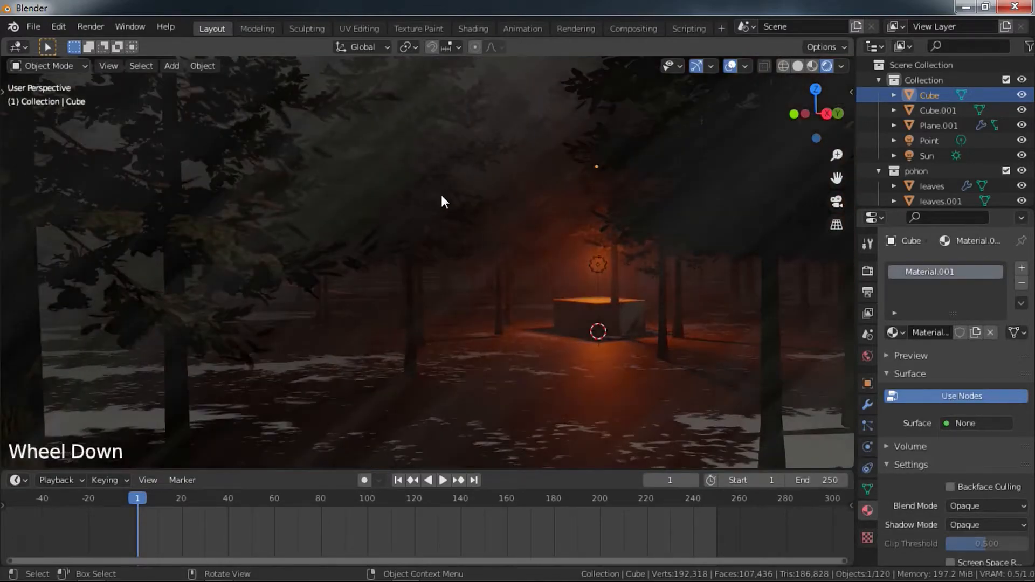
scroll(609, 220, up, 4)
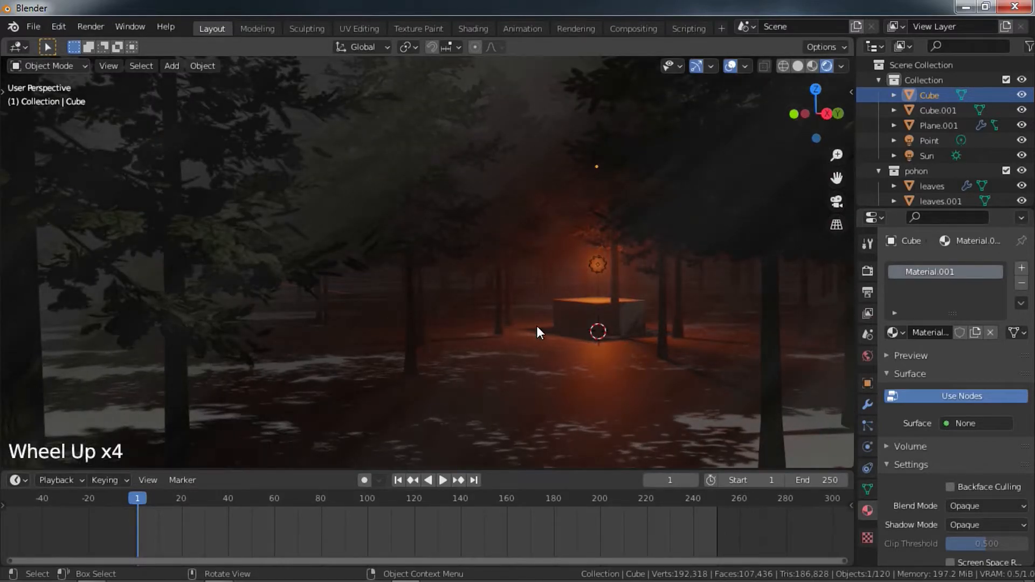
scroll(349, 273, down, 5)
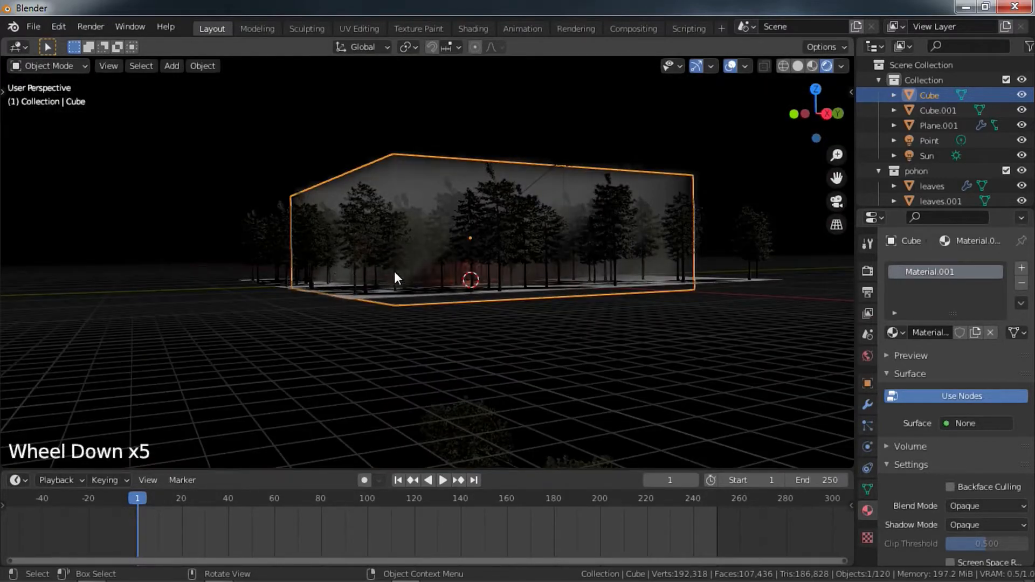
middle_drag(401, 335, 416, 322)
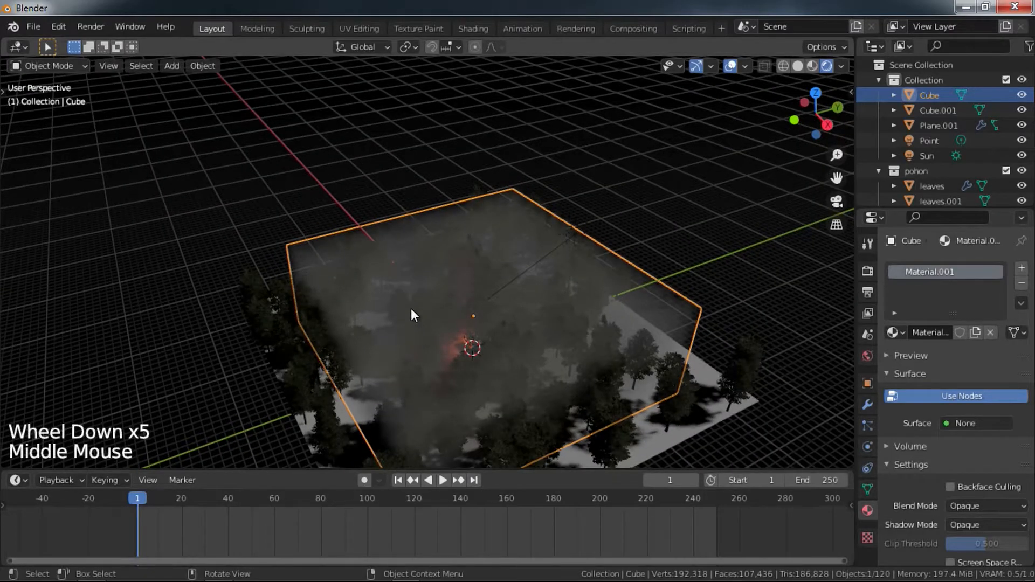
scroll(410, 308, up, 1)
shift+middle_drag(358, 222, 348, 316)
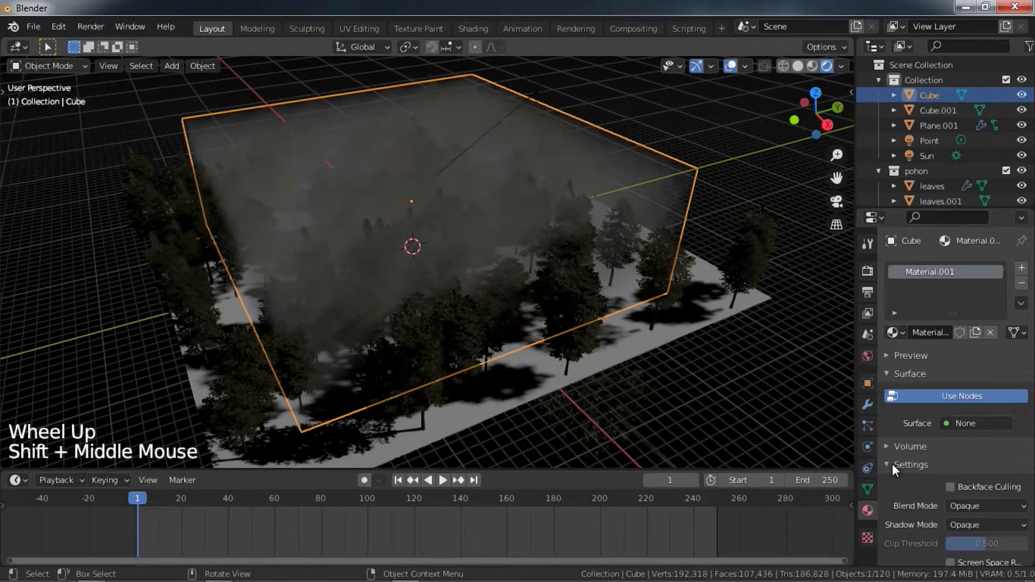
scroll(946, 509, down, 3)
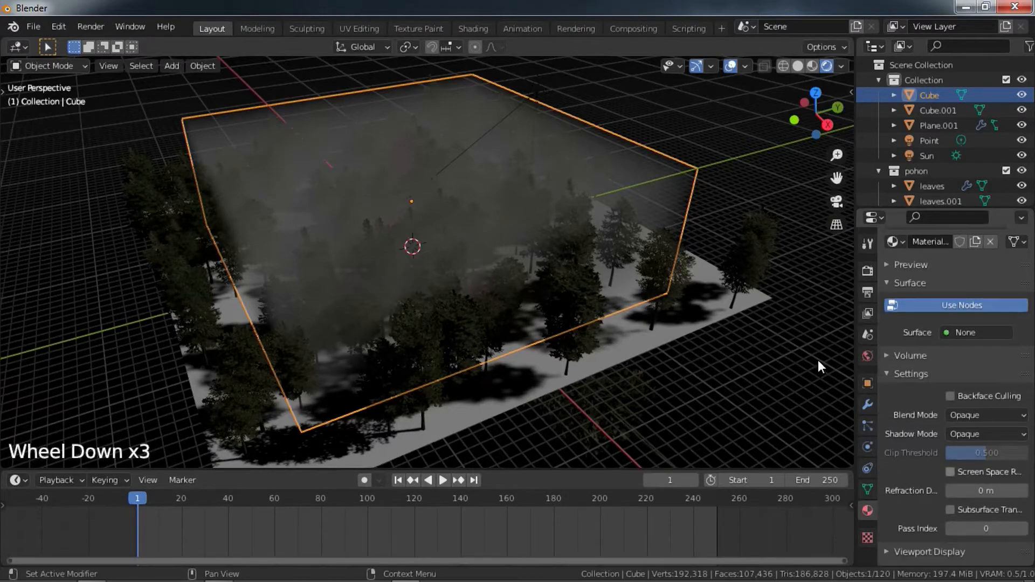
scroll(956, 440, down, 4)
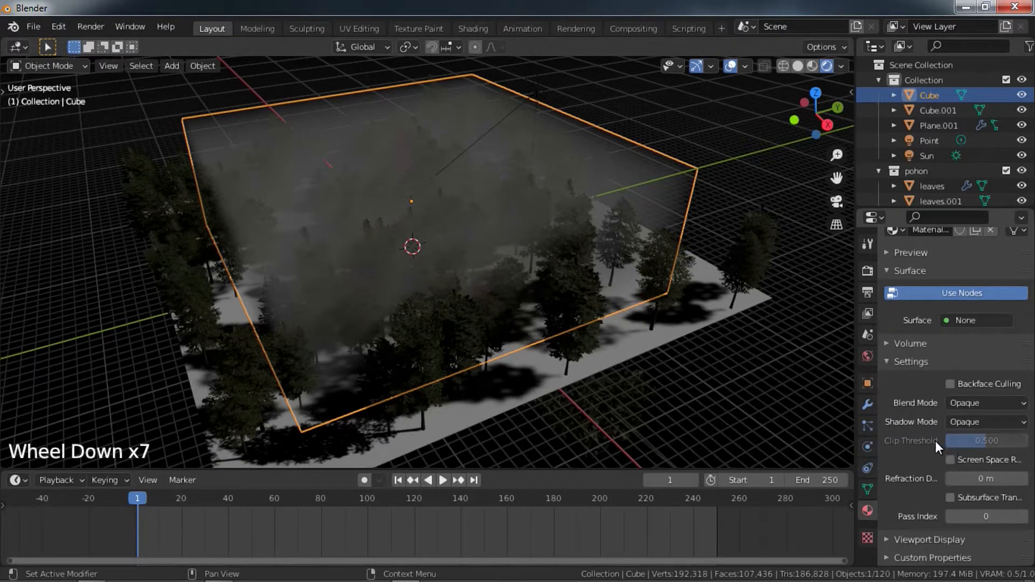
scroll(934, 439, down, 4)
Examine the fog from above and at ground level around the orange-lit box
shift+middle_drag(281, 286, 512, 261)
scroll(593, 202, up, 3)
middle_drag(593, 202, 259, 305)
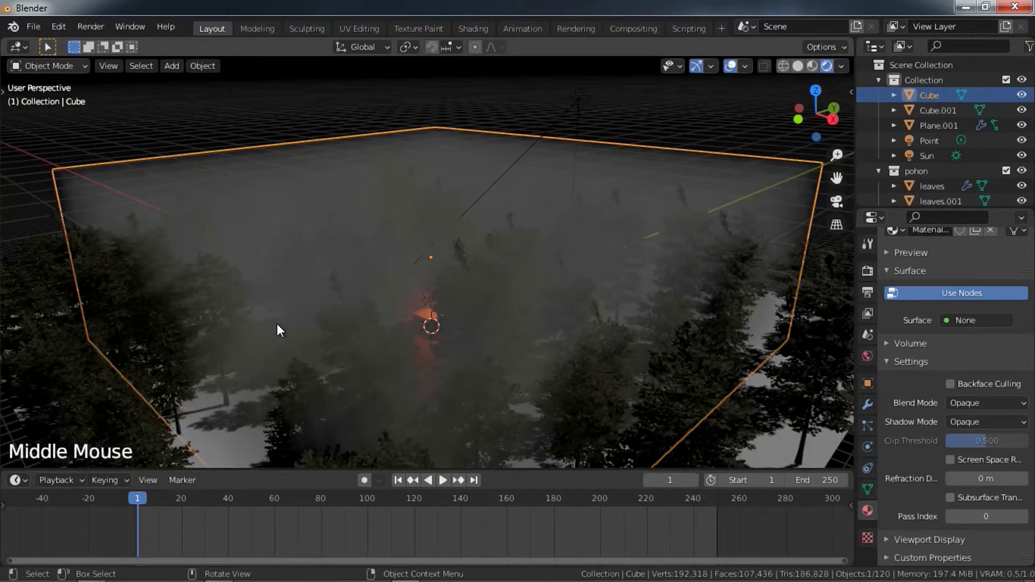
middle_drag(384, 294, 384, 293)
scroll(377, 294, up, 2)
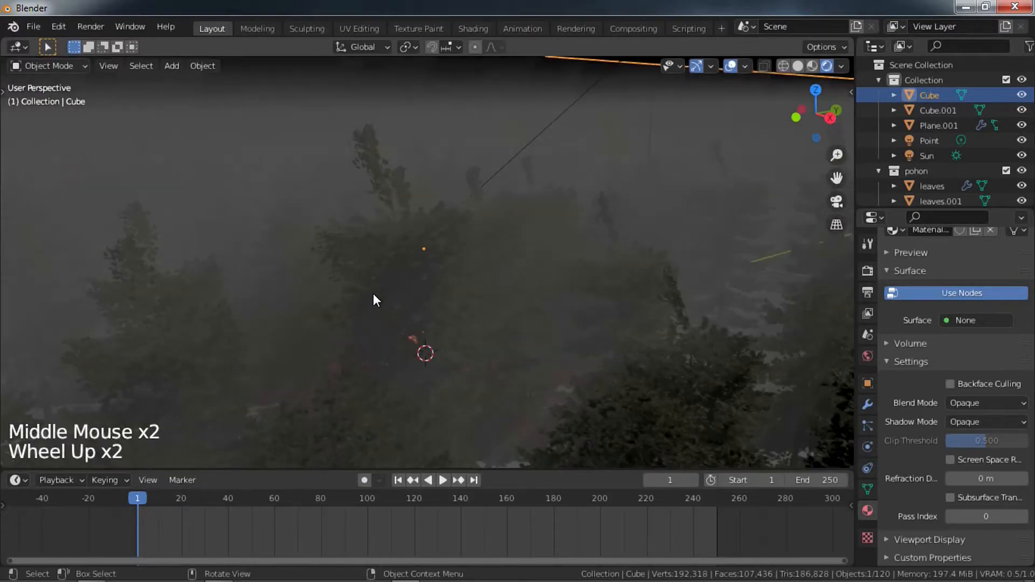
shift+middle_drag(376, 219, 377, 219)
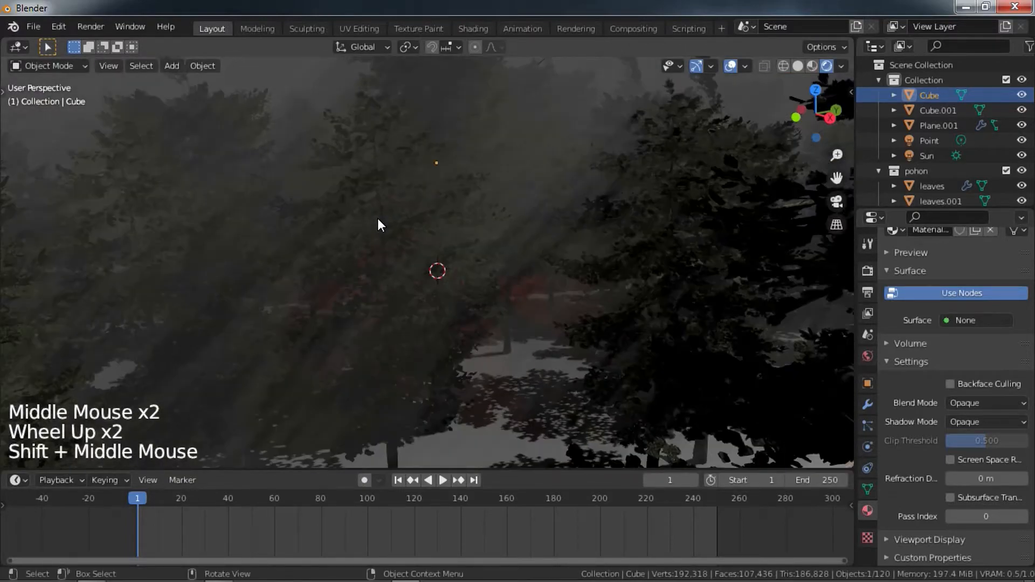
scroll(374, 222, up, 3)
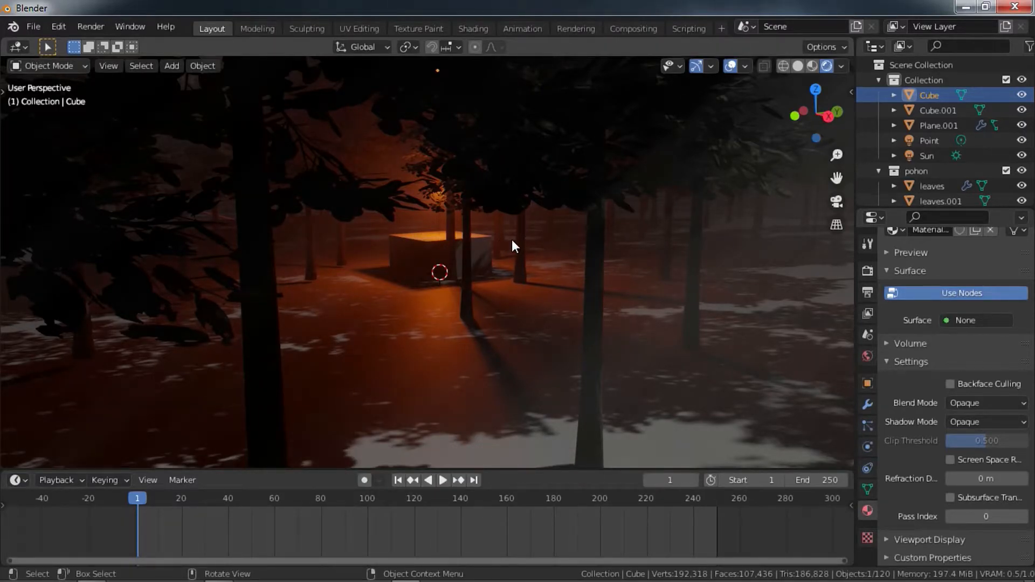
Scale the fog cube by about 2.704 along X and Y only so it covers the whole forest
scroll(512, 241, down, 2)
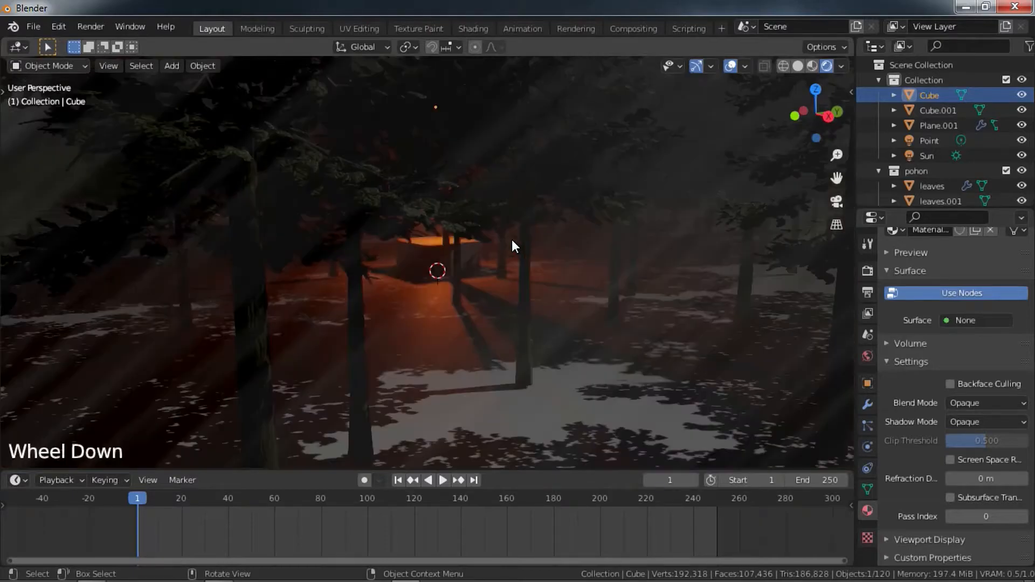
scroll(512, 240, down, 3)
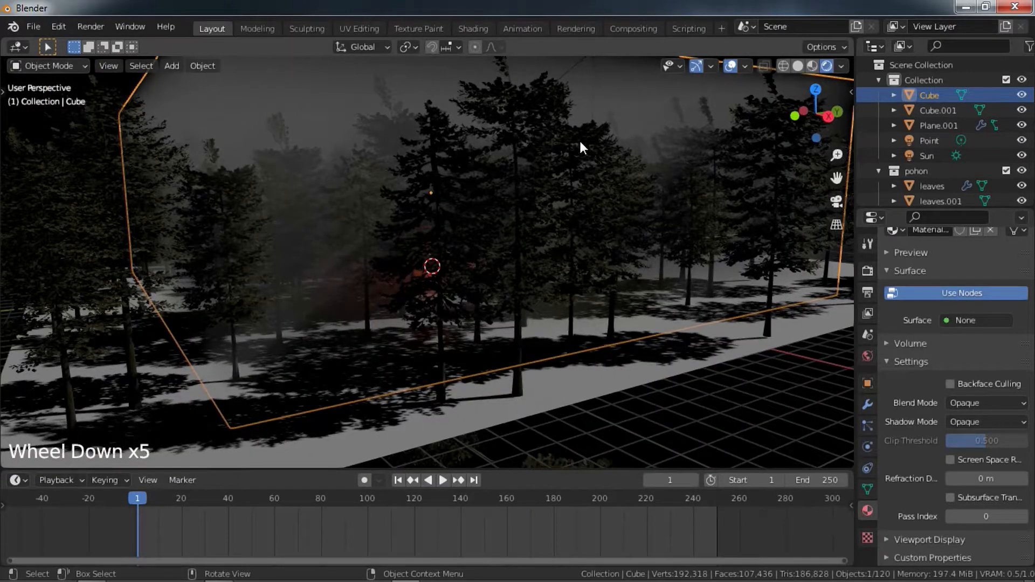
scroll(422, 256, up, 3)
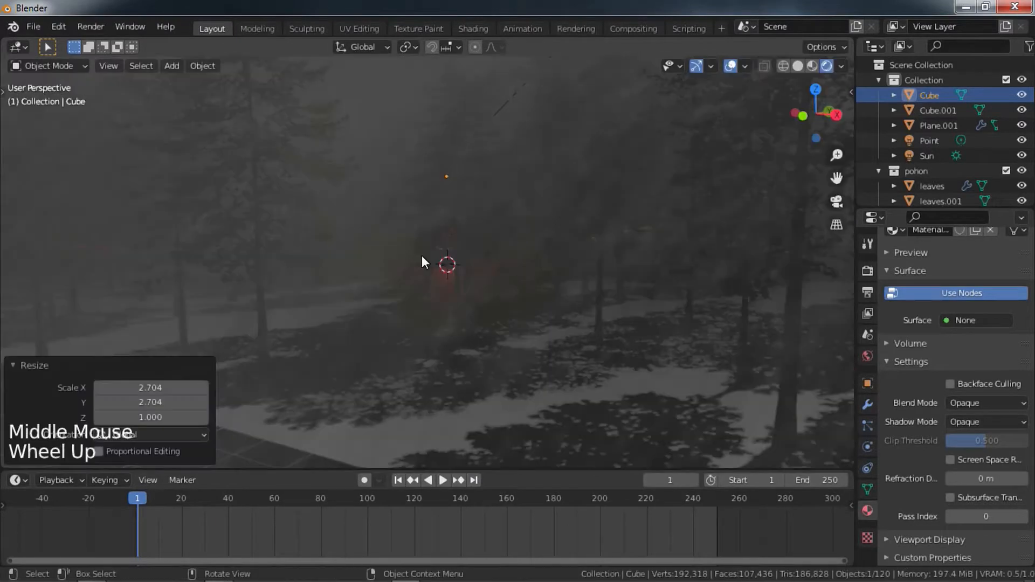
middle_drag(337, 247, 340, 273)
middle_drag(417, 270, 746, 104)
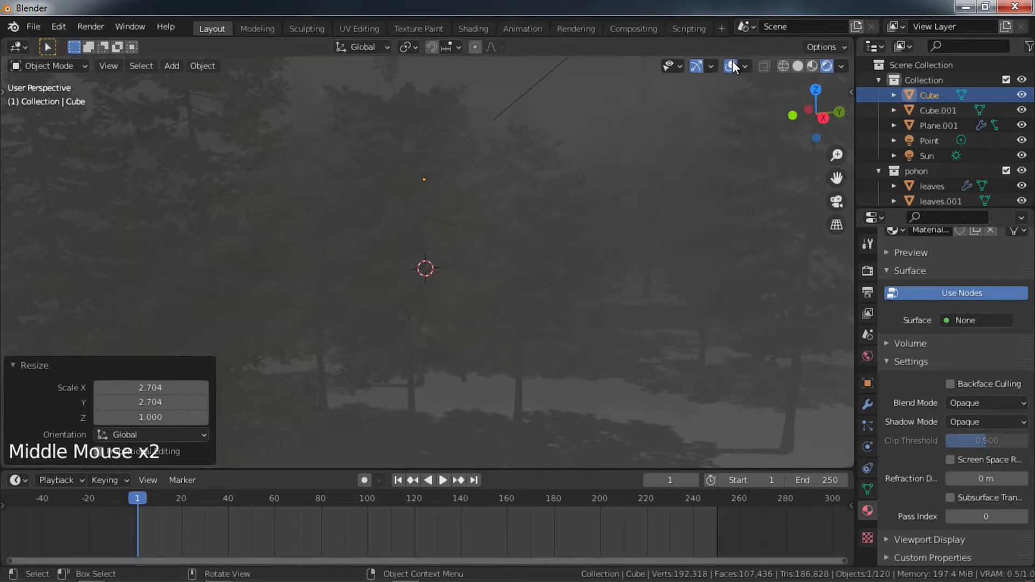
Split the 3D view into two areas and turn the new one into a Shader Editor
click(824, 47)
click(475, 47)
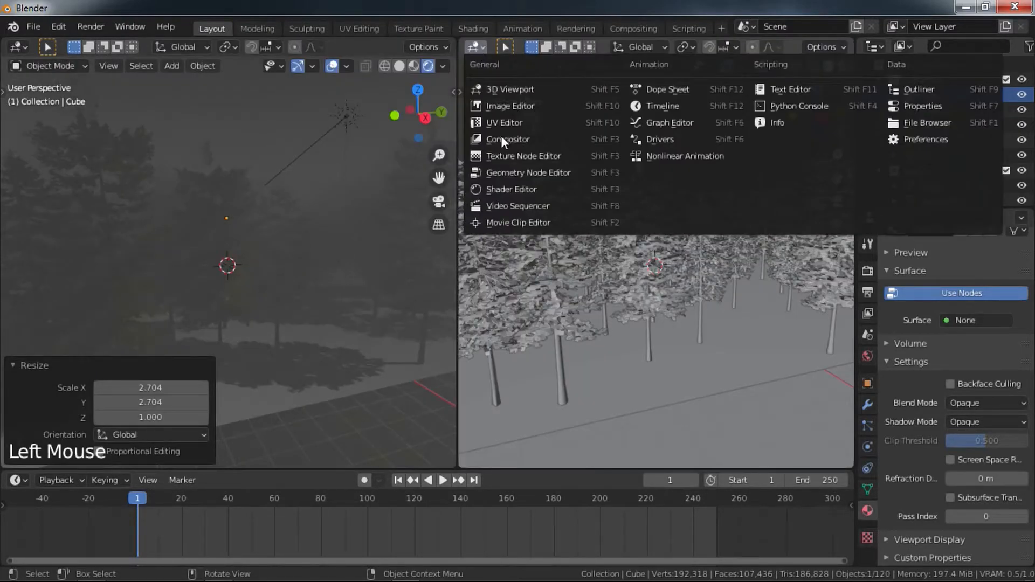
click(493, 187)
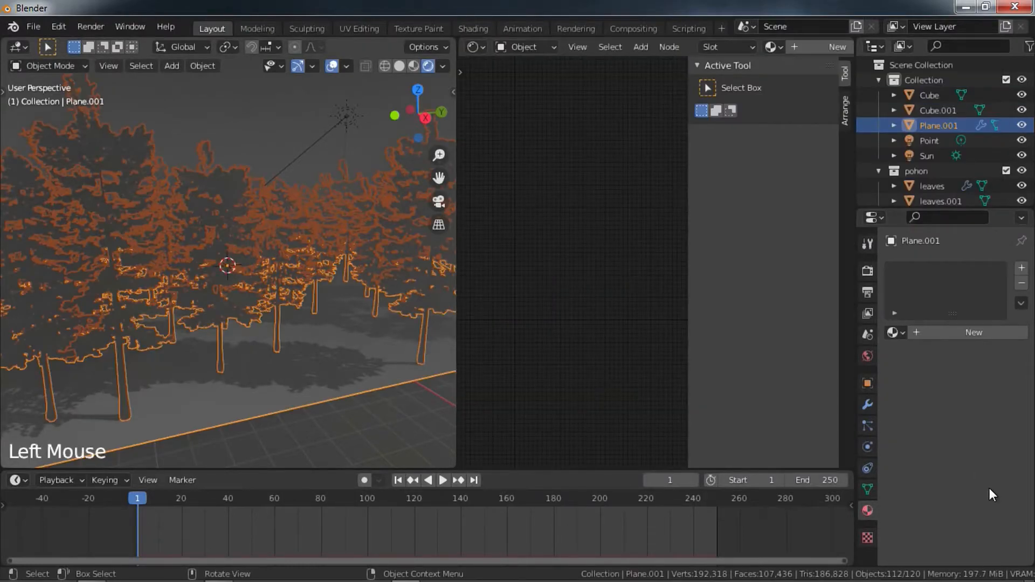
Hide the tree particles of Plane.001 in the viewport and select the fog cube
click(867, 425)
click(983, 273)
shift+middle_drag(270, 280, 261, 322)
click(248, 267)
scroll(263, 251, up, 4)
middle_drag(248, 266, 404, 289)
scroll(271, 256, up, 3)
scroll(215, 282, down, 2)
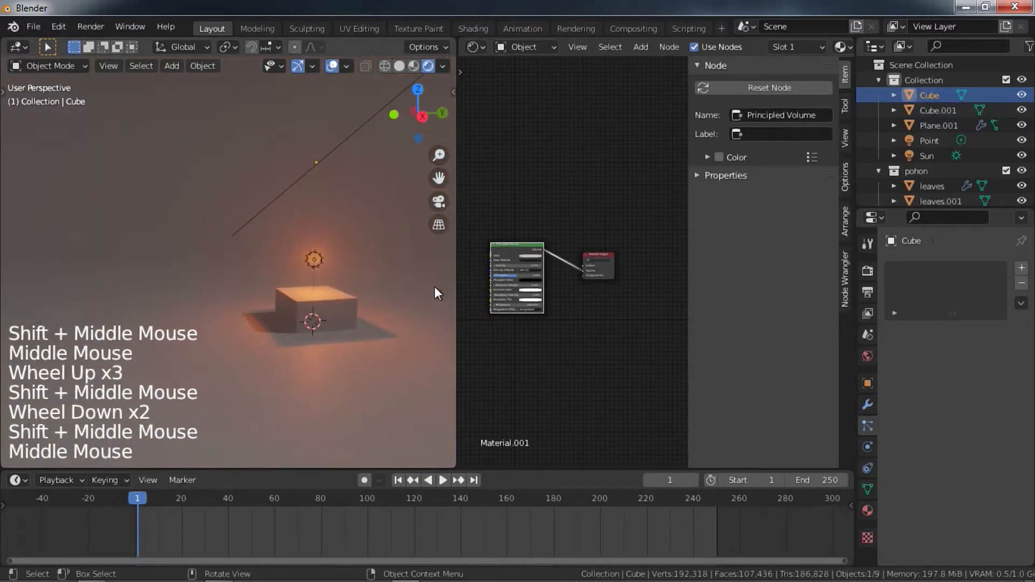
Add a Noise Texture node ahead of the Principled Volume node in the fog cube's material
key(n)
middle_drag(559, 307, 637, 291)
scroll(610, 303, up, 4)
scroll(638, 291, up, 3)
scroll(625, 285, up, 4)
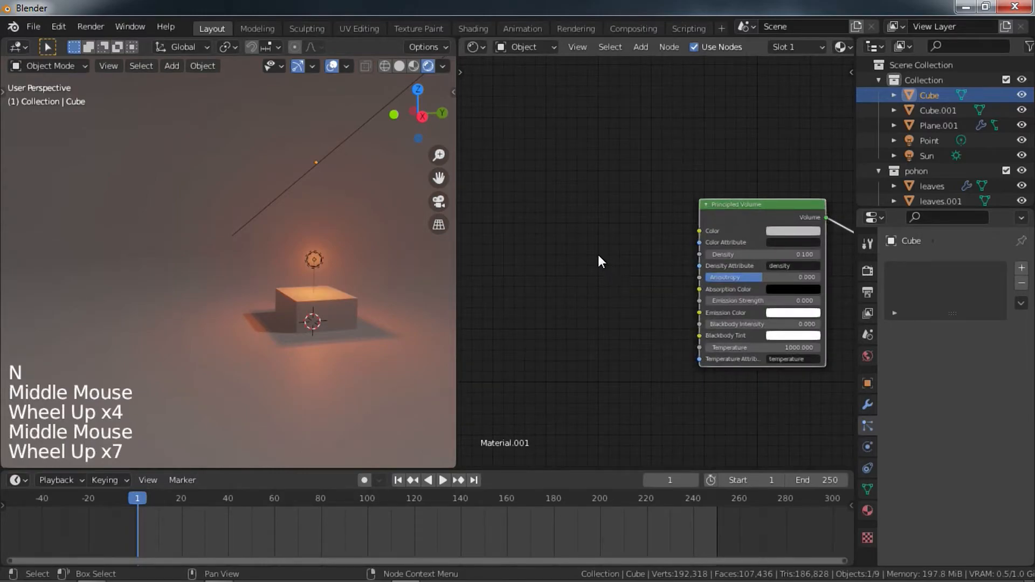
key(shift+a)
mouse_move(511, 285)
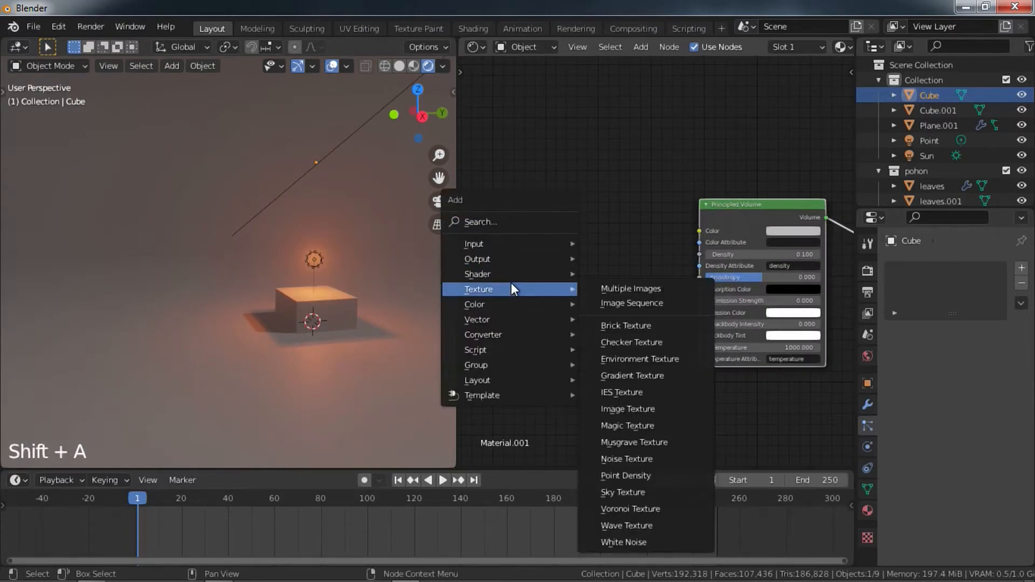
click(633, 459)
click(531, 238)
middle_drag(531, 238, 582, 238)
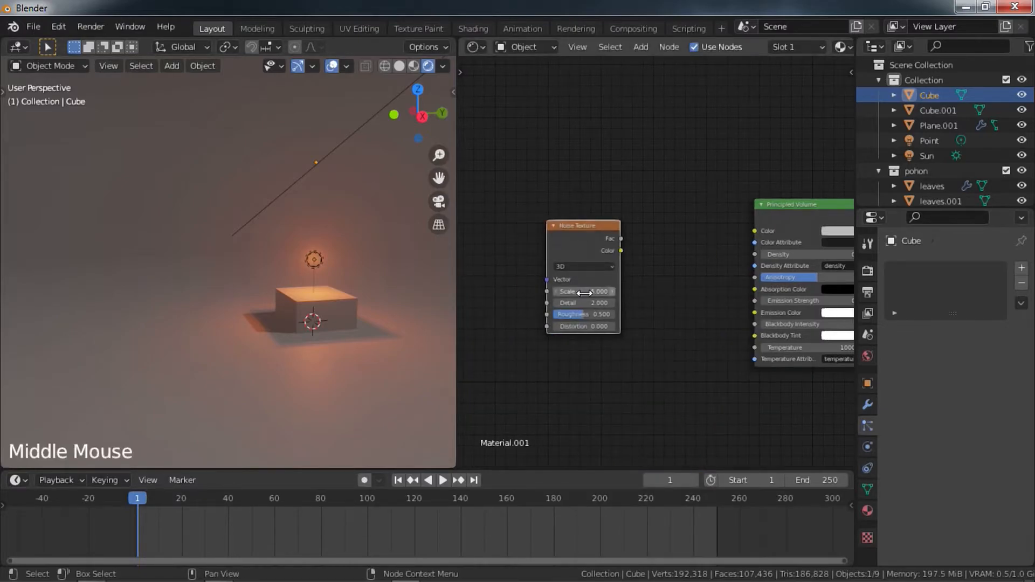
Apply the fog cube's scale
scroll(656, 263, down, 6)
scroll(371, 271, down, 10)
middle_drag(371, 272, 325, 271)
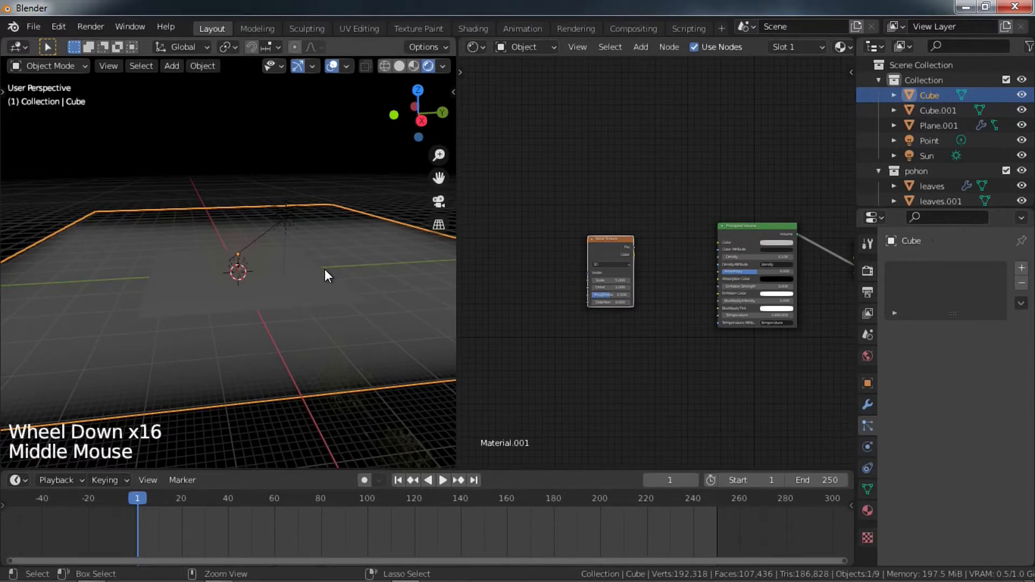
key(ctrl+a)
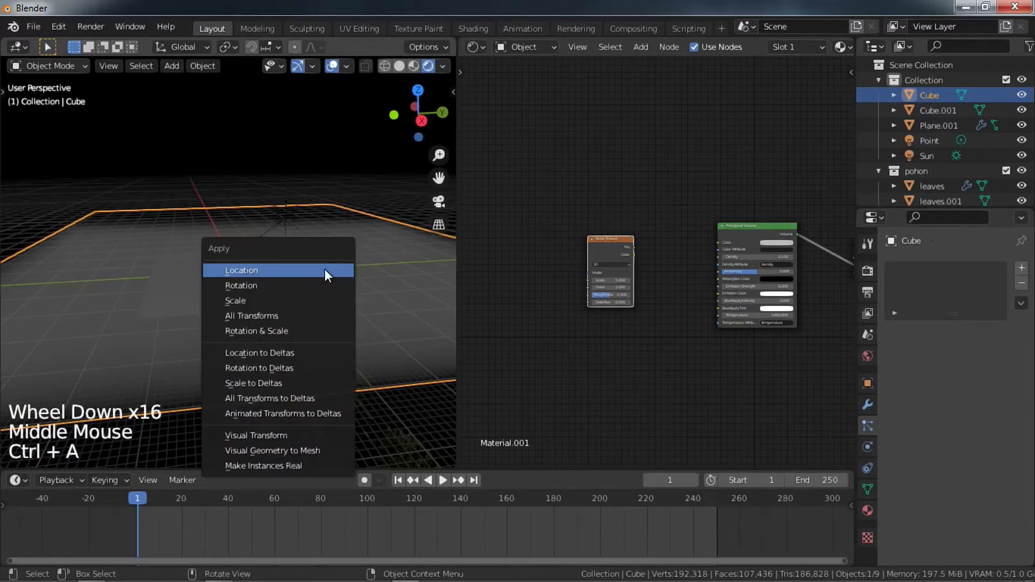
click(260, 302)
scroll(263, 298, up, 7)
shift+middle_drag(264, 299, 284, 290)
scroll(279, 284, up, 3)
scroll(320, 267, up, 2)
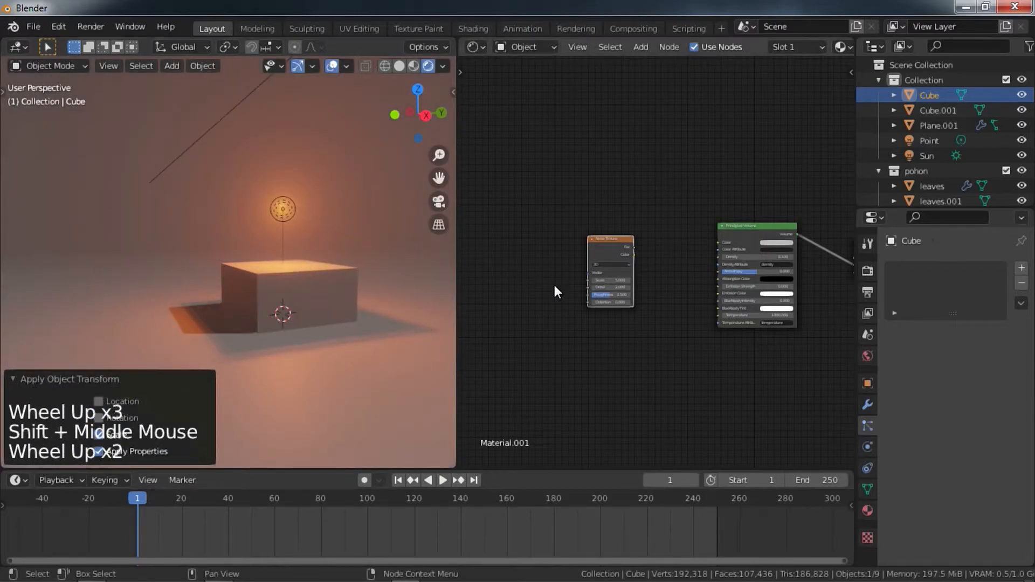
Preview the Noise Texture's Fac output directly on the fog cube
scroll(544, 270, up, 8)
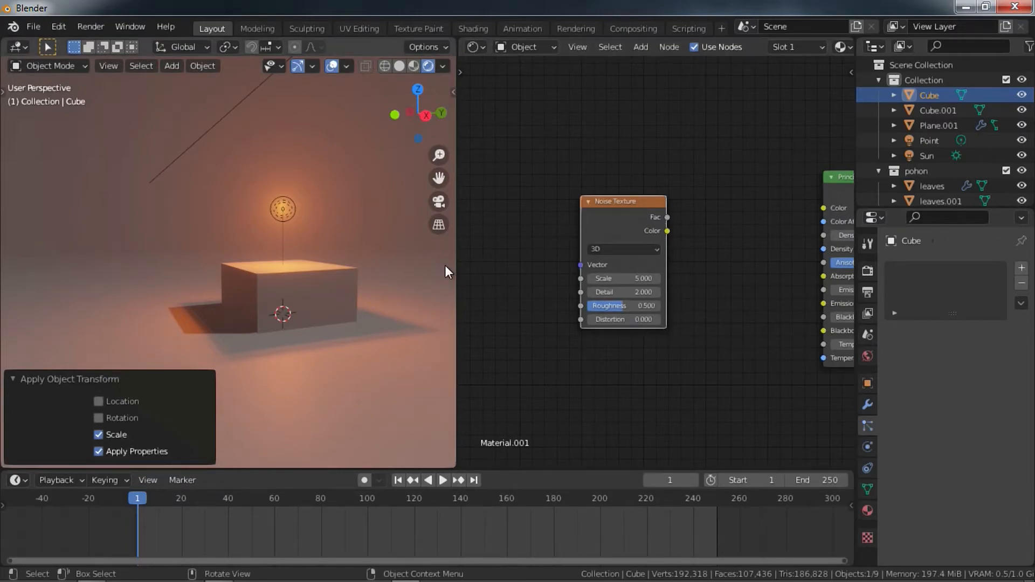
middle_drag(624, 279, 599, 276)
scroll(599, 276, up, 2)
click(597, 219)
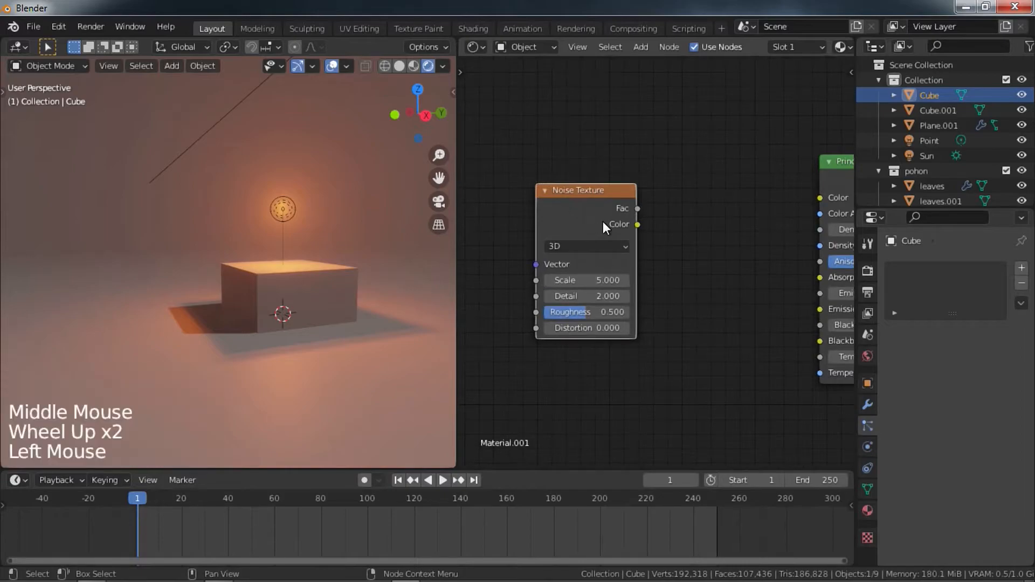
middle_drag(598, 218, 611, 254)
scroll(611, 254, down, 2)
ctrl+shift+click(603, 241)
scroll(233, 310, down, 12)
middle_drag(237, 308, 302, 309)
scroll(295, 313, up, 3)
scroll(321, 310, down, 4)
shift+middle_drag(410, 301, 347, 313)
scroll(325, 299, up, 2)
key(ctrl+a)
click(323, 305)
key(ctrl+z)
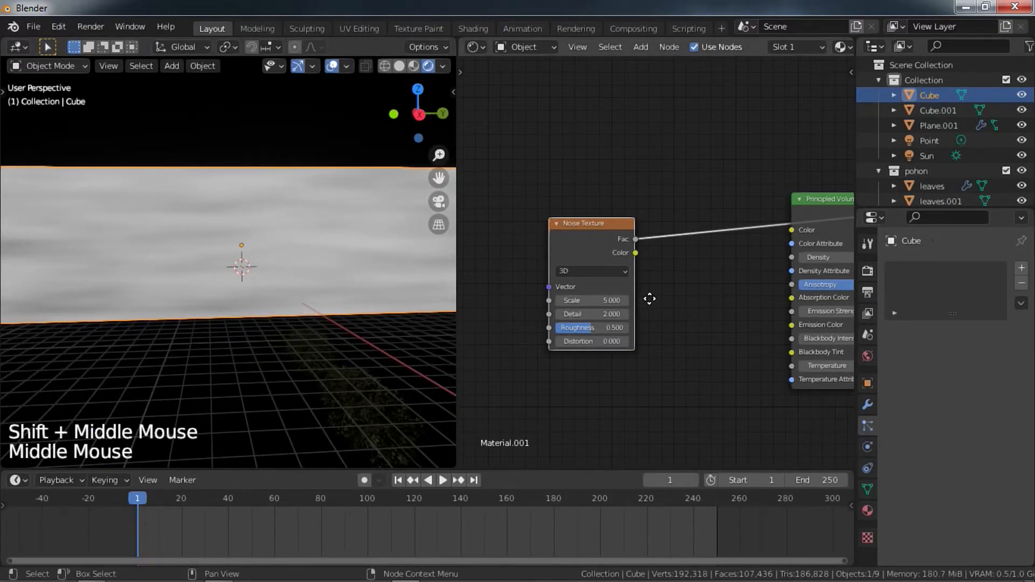
Move the Noise Texture node away from the Principled Volume and connect its Fac output to the Density input
middle_drag(654, 296, 640, 293)
middle_drag(737, 283, 705, 292)
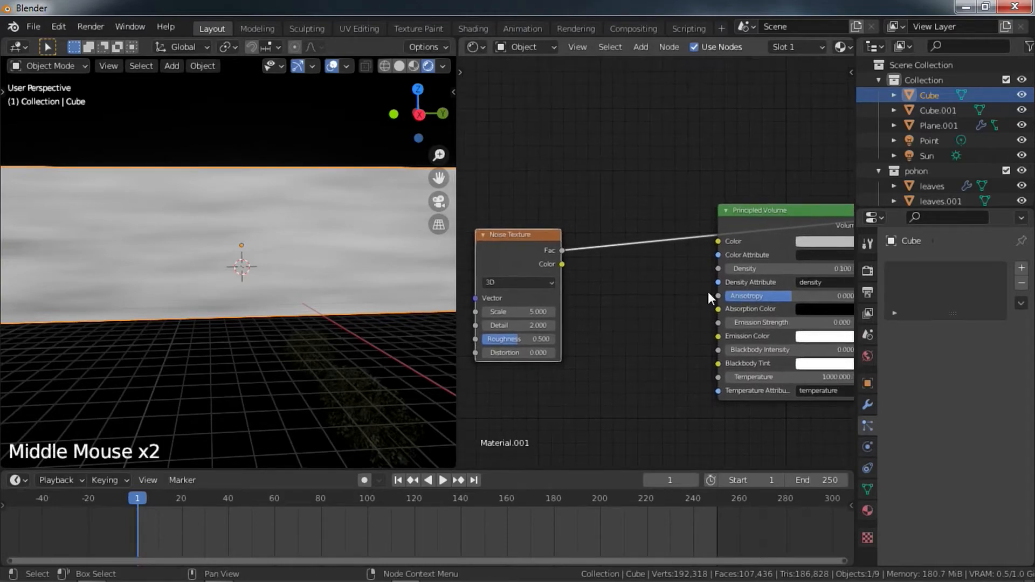
middle_drag(602, 252, 653, 257)
drag(578, 250, 498, 250)
scroll(526, 269, up, 1)
middle_drag(526, 270, 540, 251)
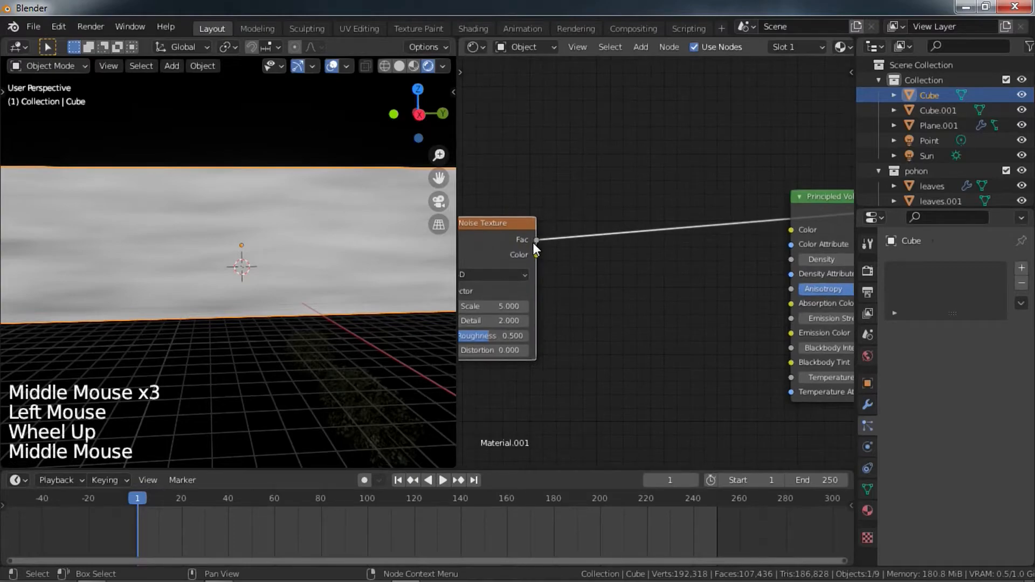
drag(536, 240, 791, 261)
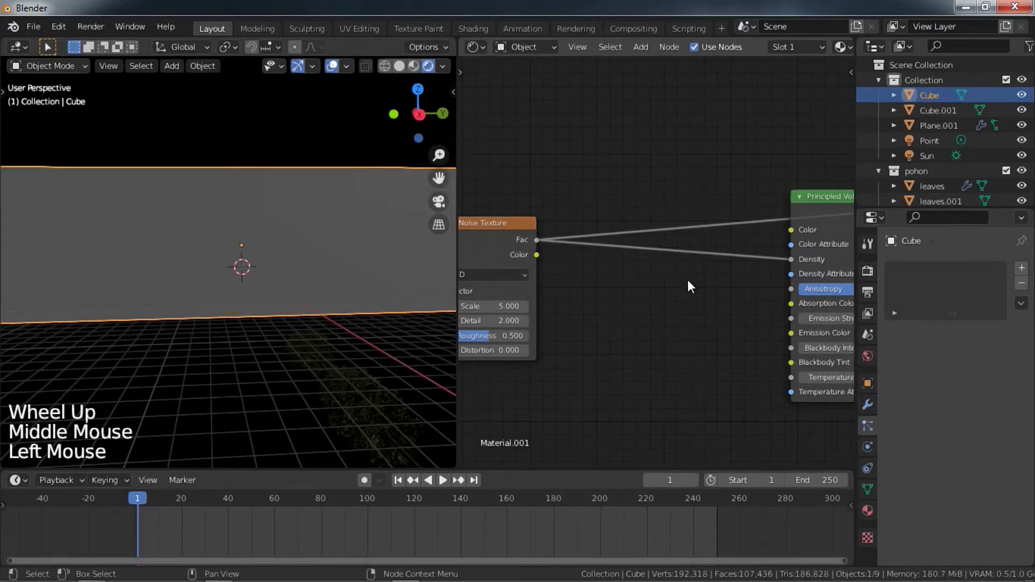
Insert a Math node between the Noise Texture and the Density input and set its operation to Multiply
key(shift+a)
mouse_move(675, 286)
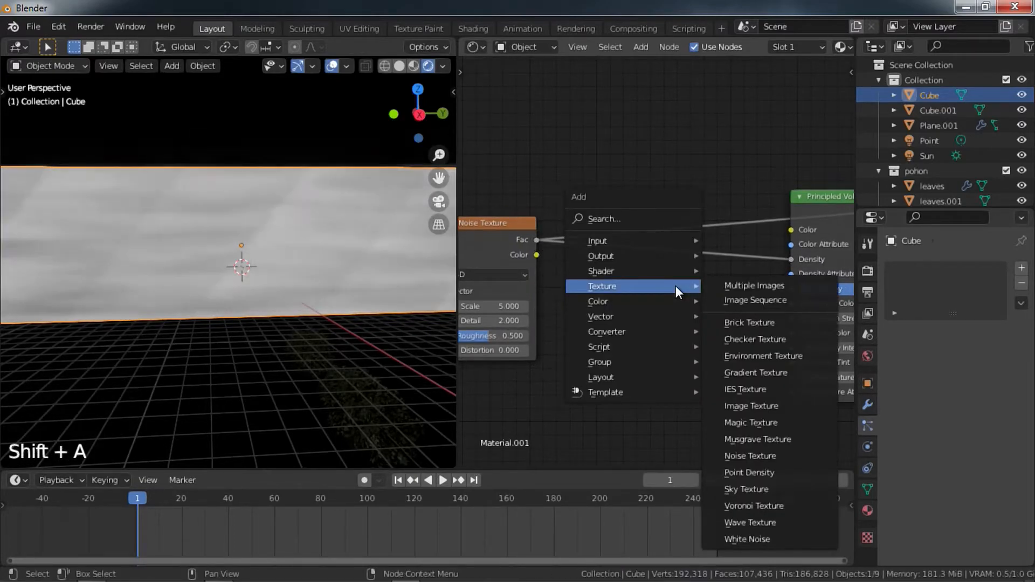
mouse_move(613, 330)
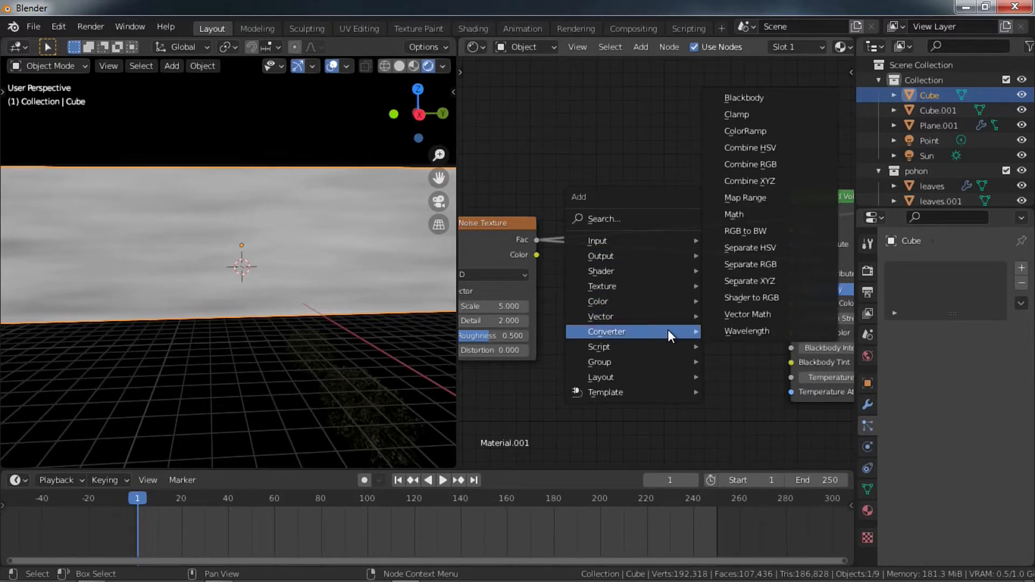
click(774, 214)
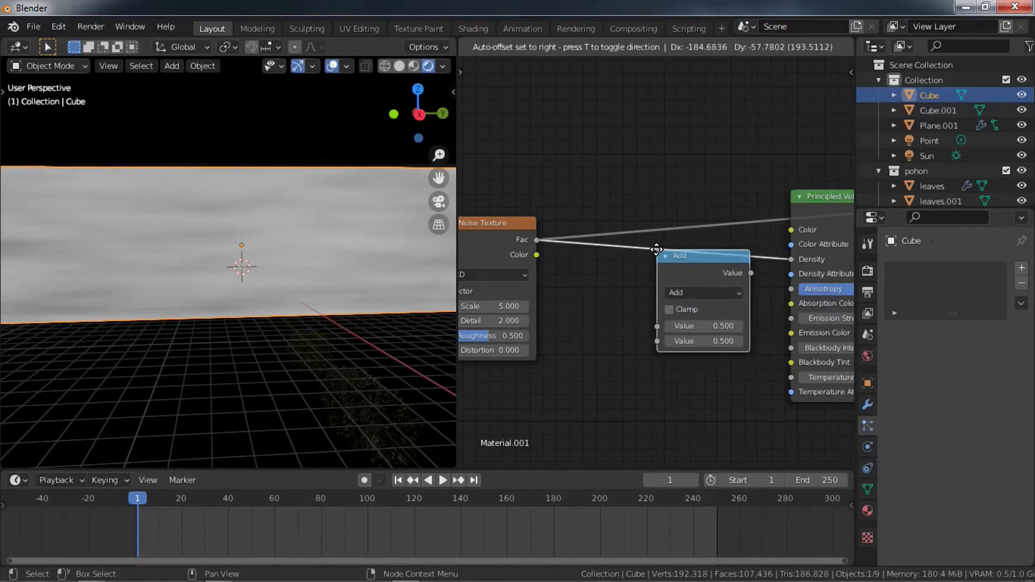
click(668, 284)
click(673, 288)
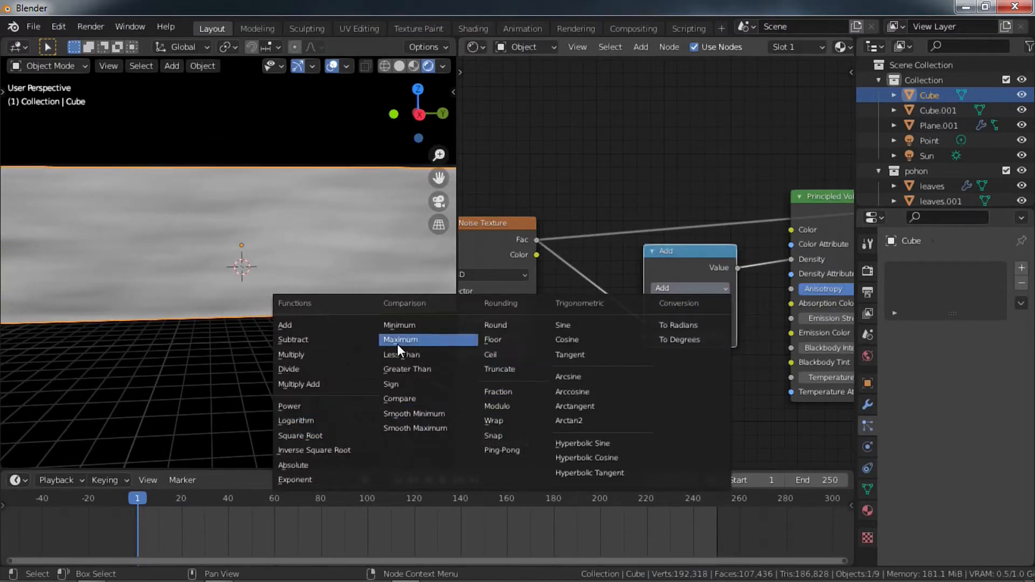
click(327, 355)
Route the Principled Volume back to the material output so the fog cube renders as a volume
scroll(772, 259, down, 3)
middle_drag(772, 259, 775, 219)
ctrl+shift+click(776, 224)
scroll(241, 280, up, 1)
middle_drag(238, 278, 215, 294)
scroll(283, 293, up, 1)
scroll(297, 314, up, 1)
Make room beside the Noise Texture and insert a ColorRamp node between it and the Multiply node
middle_drag(546, 330, 655, 326)
drag(620, 232, 555, 231)
key(shift+a)
mouse_move(665, 199)
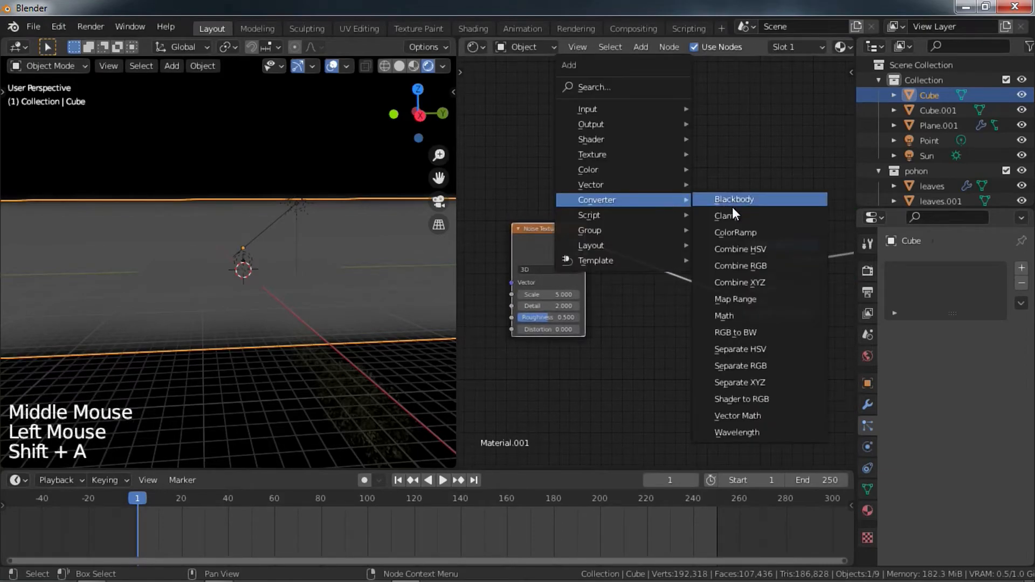
click(737, 232)
click(600, 220)
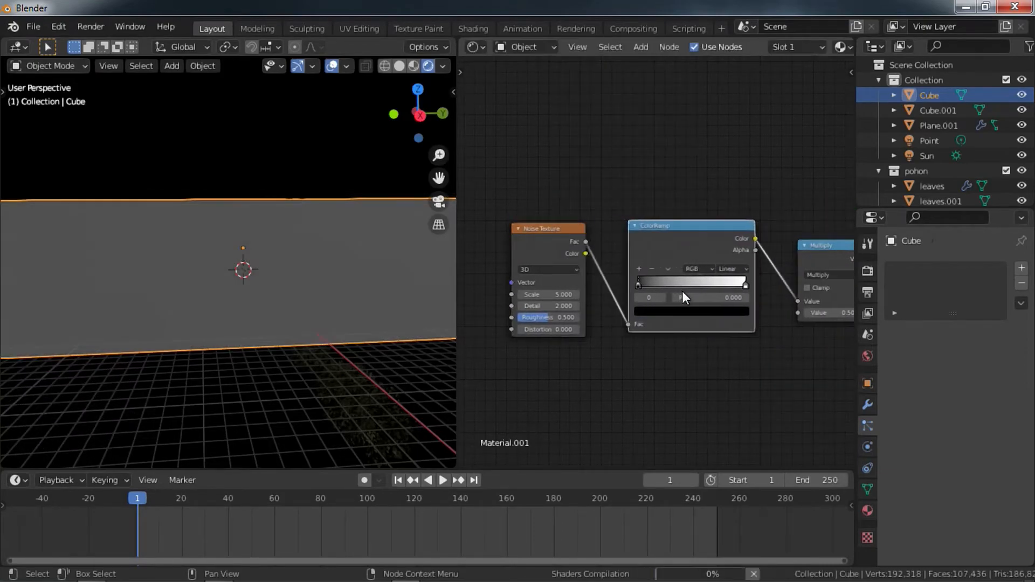
Increase the ColorRamp contrast by moving the black stop near the middle and the white stop to 0.818
scroll(661, 276, up, 8)
mouse_move(583, 273)
mouse_down()
mouse_move(693, 273)
mouse_move(684, 272)
mouse_up()
drag(773, 270, 741, 272)
middle_drag(345, 265, 294, 307)
scroll(318, 261, up, 3)
scroll(264, 295, up, 2)
scroll(218, 295, up, 3)
scroll(295, 305, down, 2)
middle_drag(294, 307, 290, 306)
scroll(293, 309, up, 2)
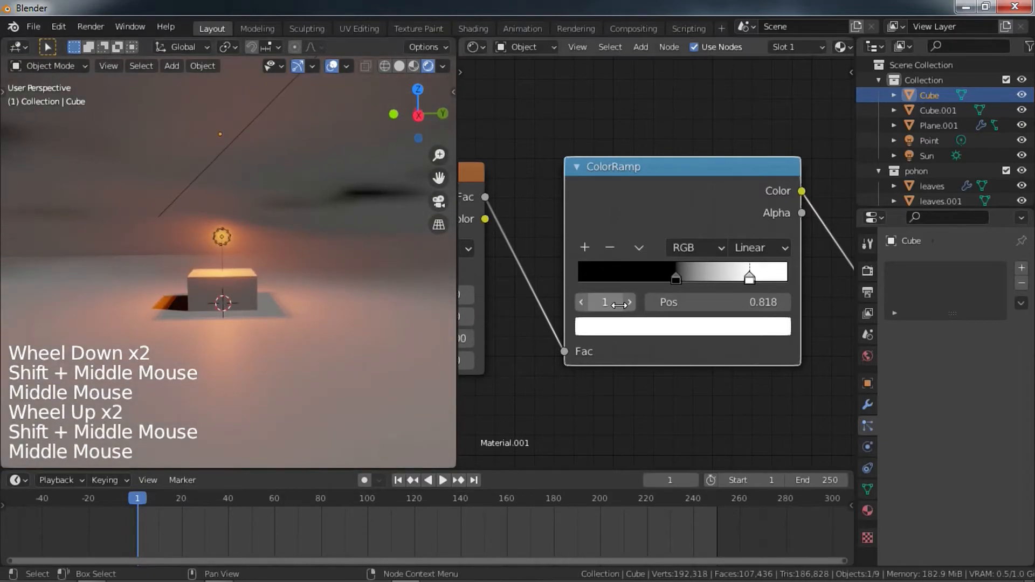
Set the Noise Texture's Scale to 19.4 and its Detail to 6.2
scroll(618, 306, down, 1)
scroll(623, 303, down, 5)
middle_drag(623, 303, 689, 291)
scroll(785, 282, up, 2)
drag(669, 262, 724, 262)
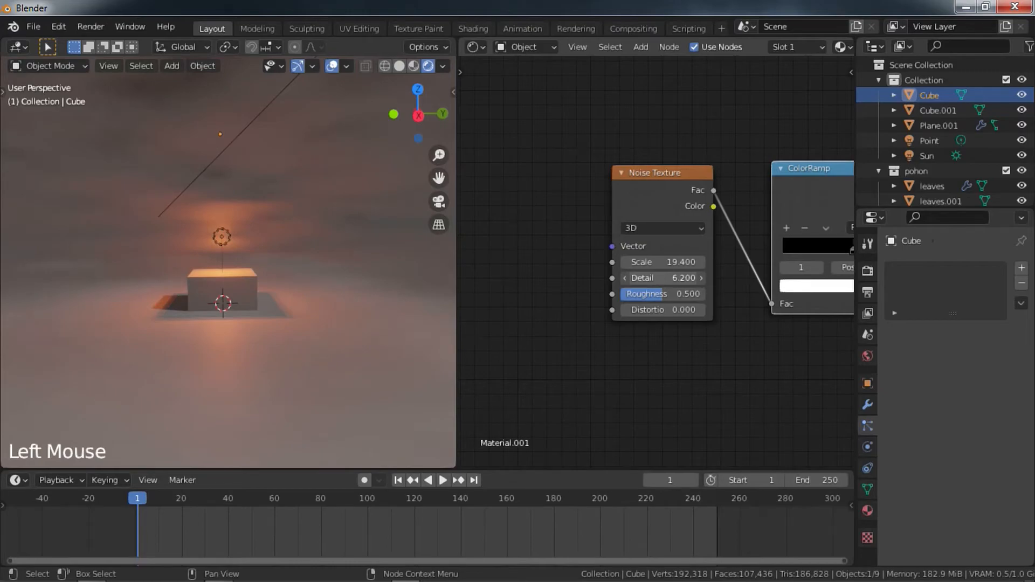
Set the Noise Texture's Distortion to 2.9 and its Scale to 11.6
drag(653, 309, 685, 310)
drag(641, 262, 612, 262)
shift+middle_drag(381, 289, 345, 306)
scroll(358, 316, down, 4)
scroll(362, 308, up, 3)
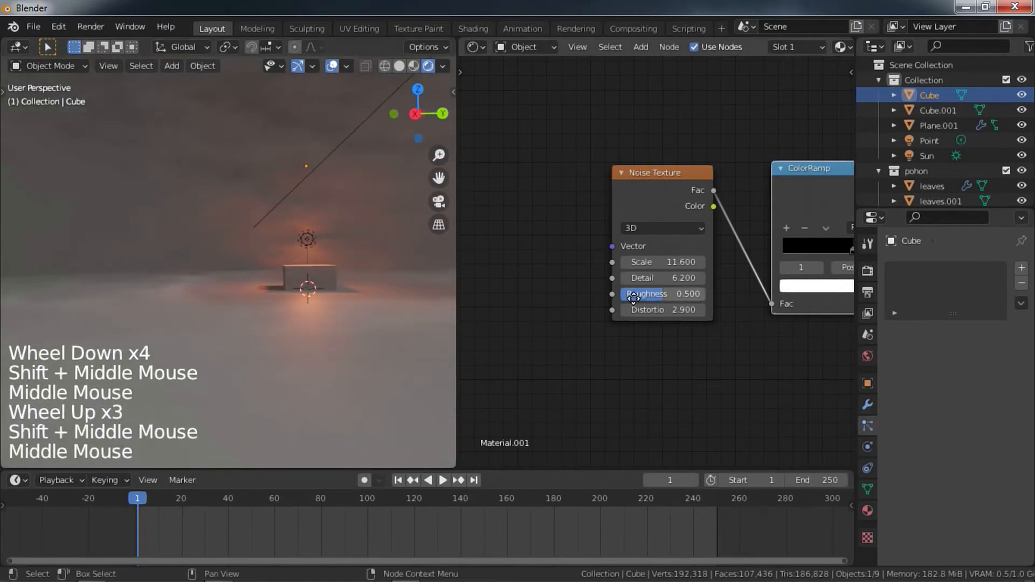
Add Texture Coordinate and Mapping nodes feeding the Noise Texture's Vector input, using Generated coordinates
middle_drag(633, 298, 661, 328)
click(680, 235)
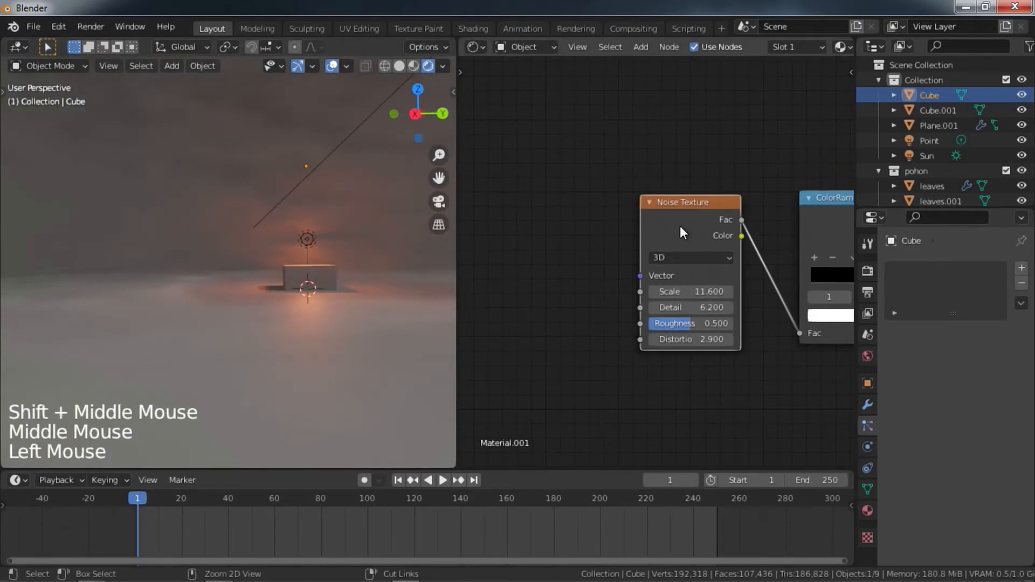
key(ctrl+t)
middle_drag(606, 264, 700, 266)
scroll(633, 298, down, 5)
scroll(612, 259, up, 5)
middle_drag(626, 274, 588, 235)
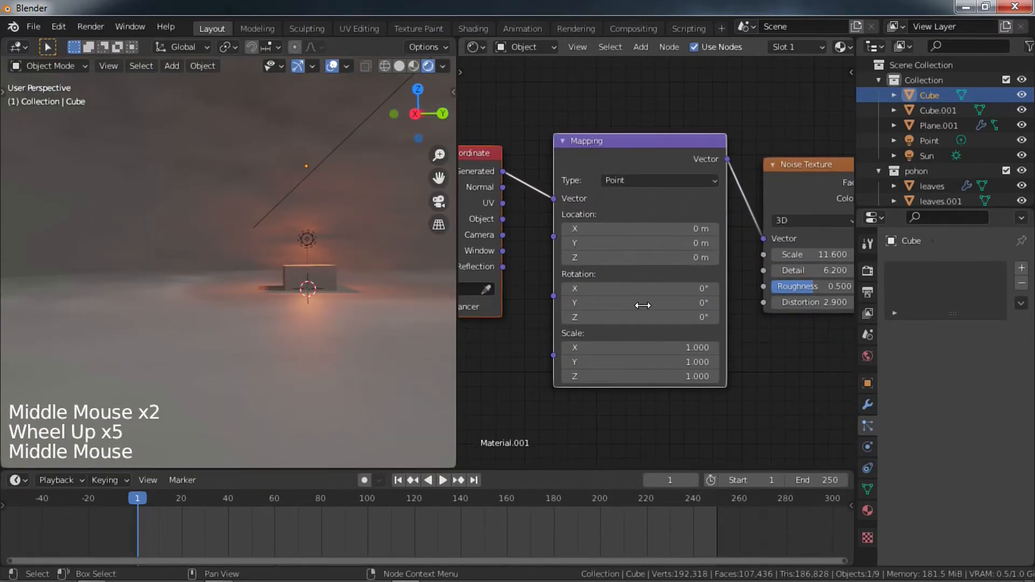
Try shifting the Mapping node's X location, and line the Texture Coordinate node up beside the Mapping node
mouse_move(607, 228)
mouse_down()
mouse_move(641, 229)
mouse_move(626, 229)
mouse_up()
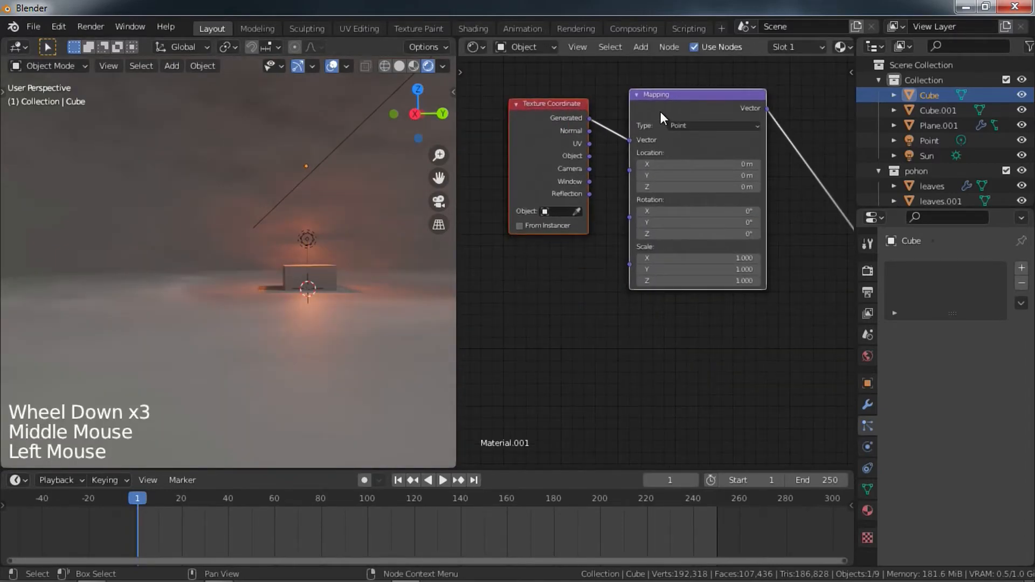
key(shift+a)
mouse_move(577, 298)
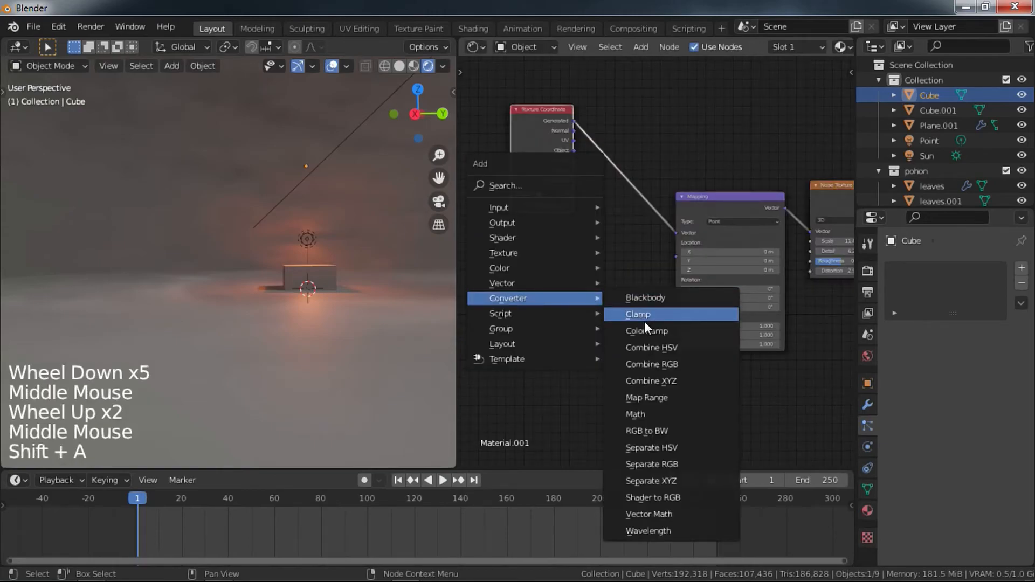
middle_drag(676, 319, 631, 311)
drag(473, 188, 487, 261)
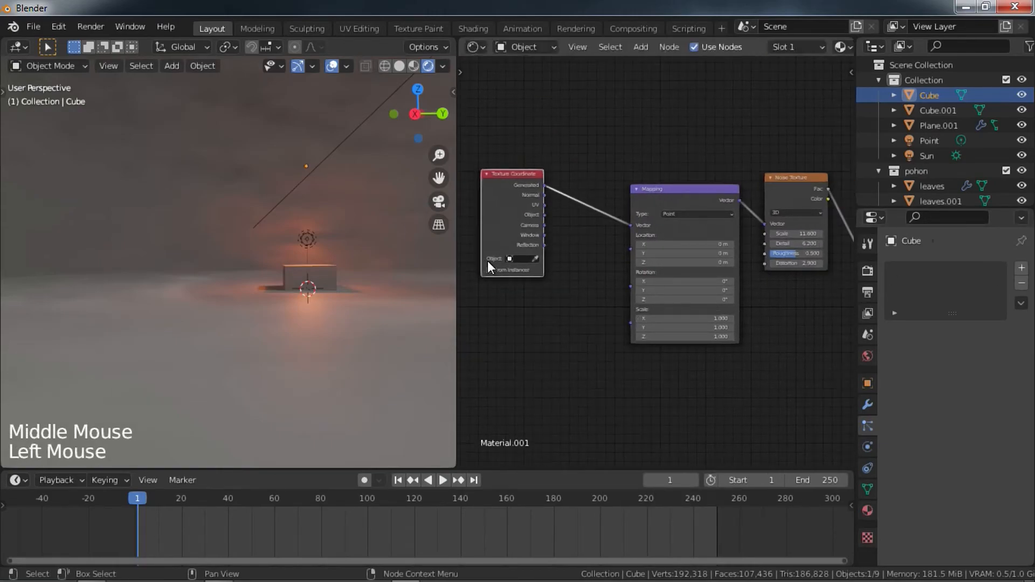
Set the Noise Texture's Roughness to 0.542
middle_drag(726, 341, 648, 315)
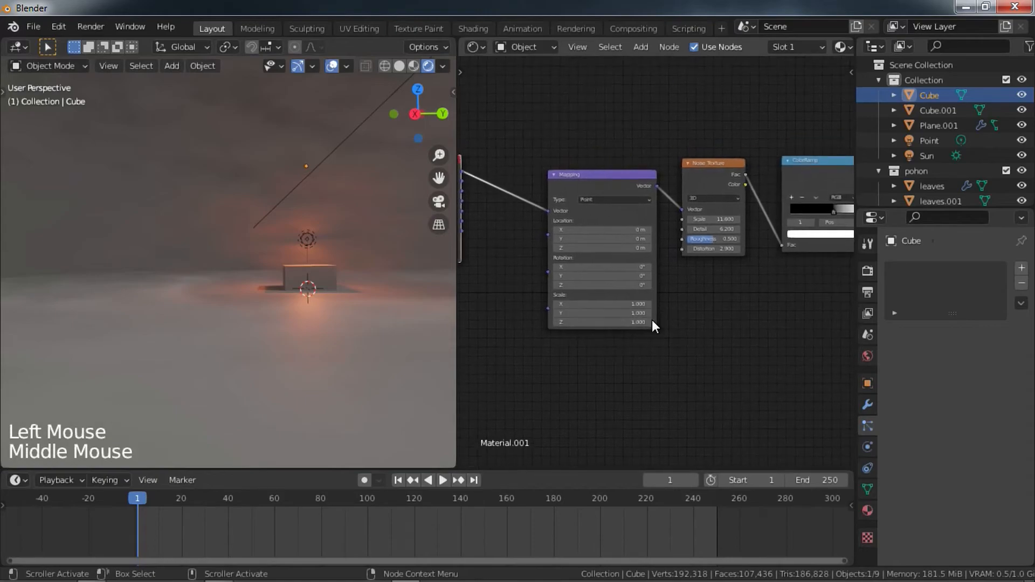
scroll(648, 315, up, 4)
middle_drag(839, 259, 682, 335)
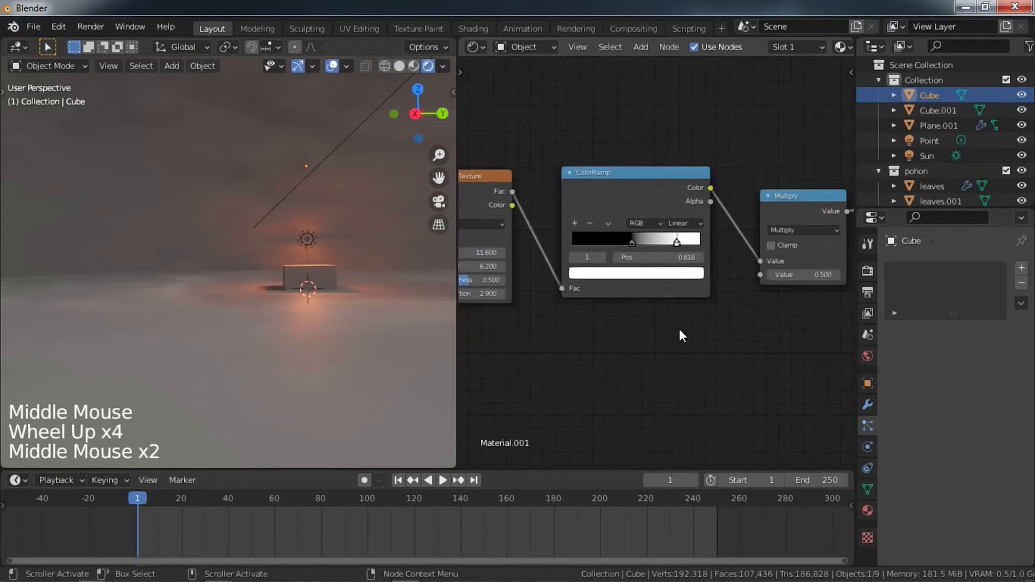
scroll(717, 291, down, 4)
middle_drag(717, 291, 749, 291)
scroll(537, 313, up, 7)
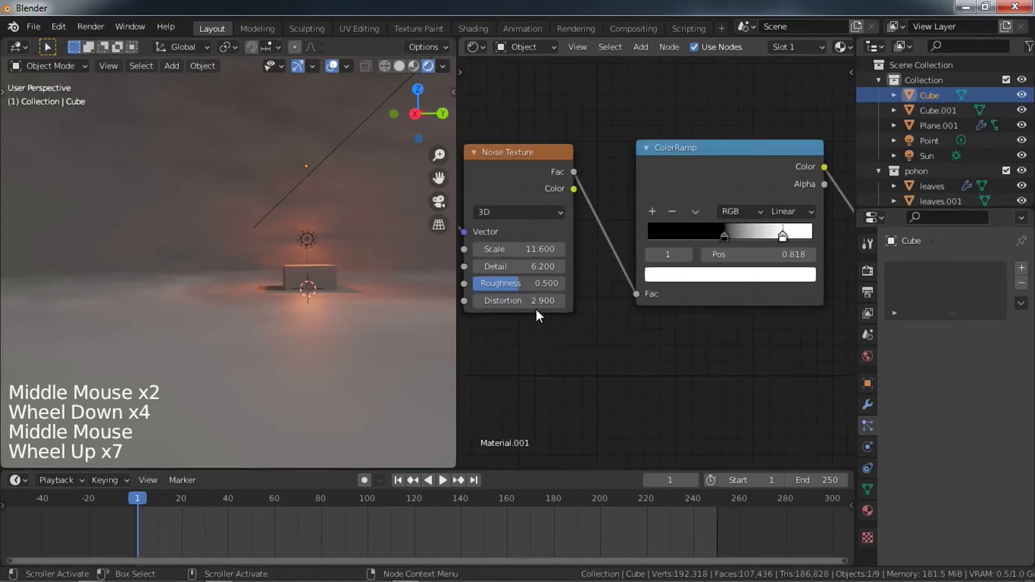
click(526, 287)
drag(526, 283, 534, 283)
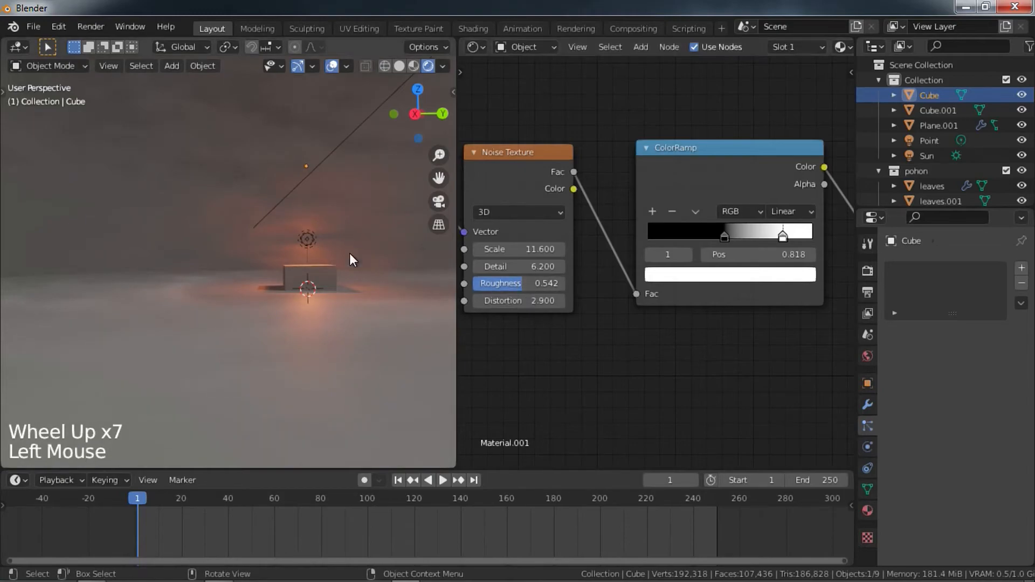
Reduce the Noise Texture's Scale to about 0.6 for larger fog patches
scroll(327, 257, down, 3)
middle_drag(326, 256, 344, 278)
scroll(355, 289, down, 1)
scroll(344, 278, up, 4)
middle_drag(507, 249, 526, 253)
drag(538, 253, 478, 252)
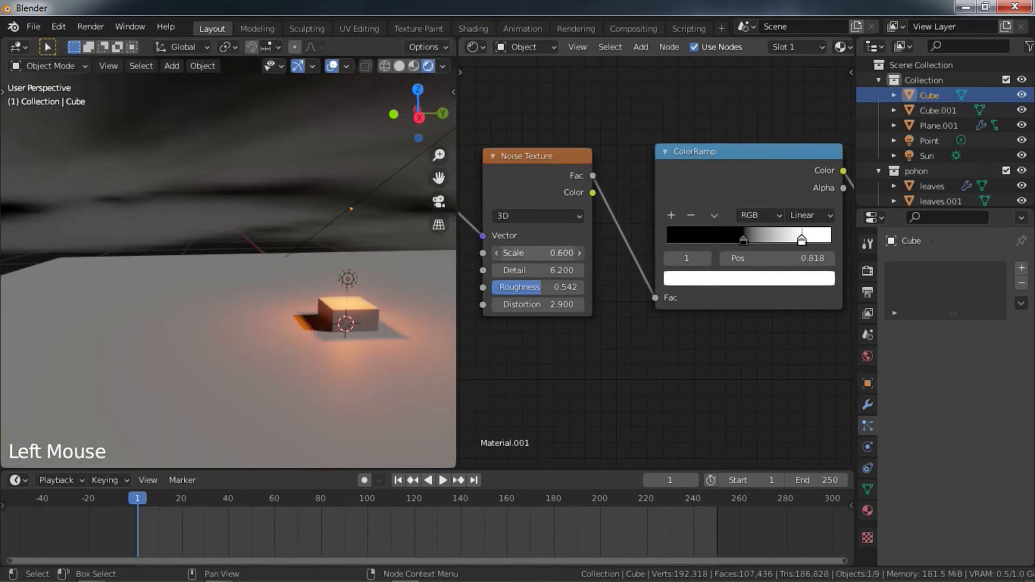
Examine the fog pattern from outside the cube and the Multiply node that drives the volume density
scroll(194, 295, down, 5)
shift+middle_drag(194, 295, 332, 331)
scroll(334, 347, down, 2)
middle_drag(331, 332, 374, 305)
middle_drag(741, 288, 701, 292)
middle_drag(715, 348, 445, 380)
middle_drag(600, 361, 553, 356)
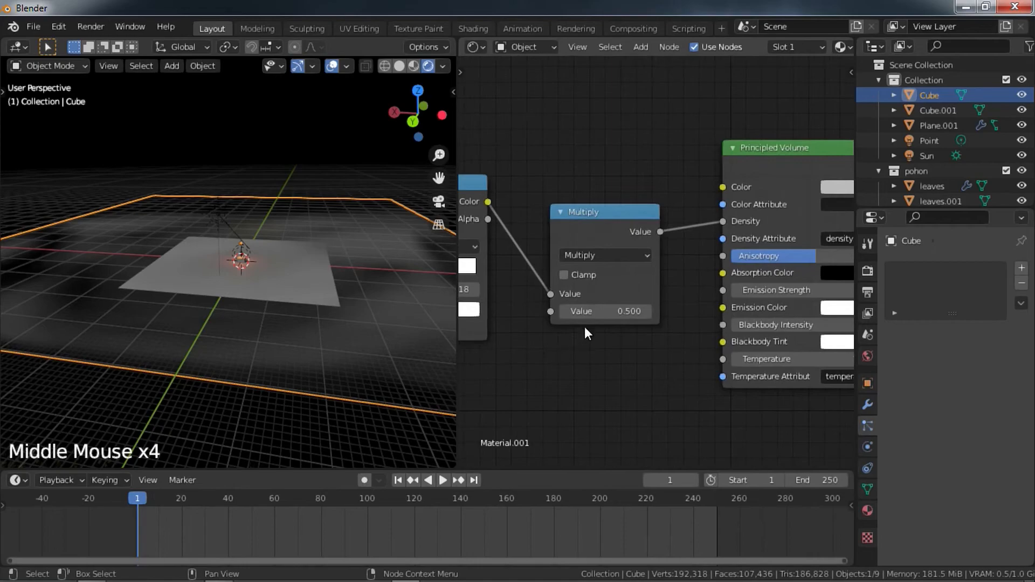
Try raising the Multiply node's value to 62.7 and check how dense the fog cube gets from outside
drag(604, 311, 636, 311)
scroll(358, 293, down, 4)
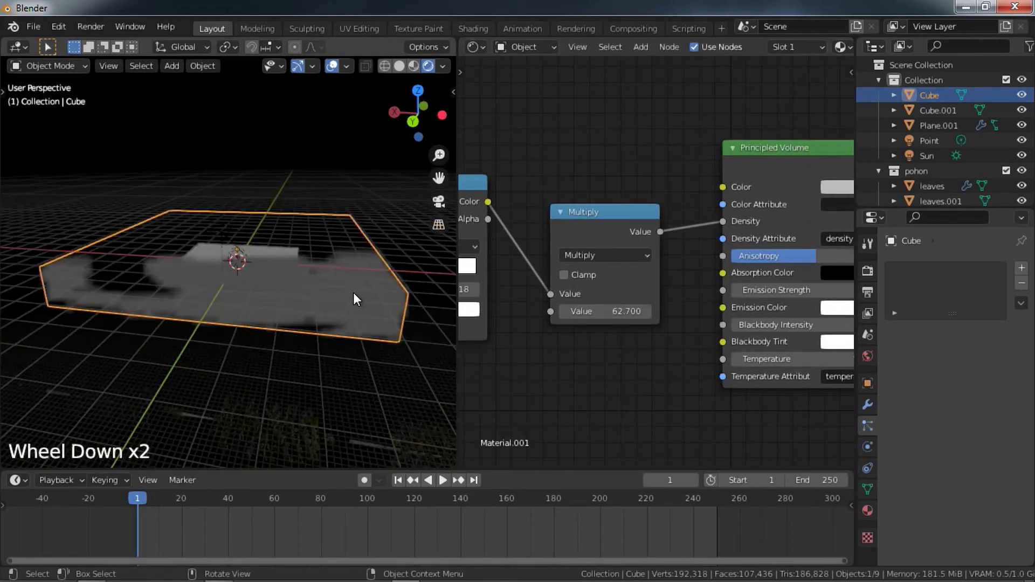
scroll(321, 268, down, 2)
scroll(322, 270, up, 3)
scroll(319, 258, up, 2)
shift+middle_drag(319, 258, 291, 194)
click(291, 191)
double_click(292, 191)
scroll(120, 342, down, 3)
click(120, 342)
scroll(125, 266, up, 5)
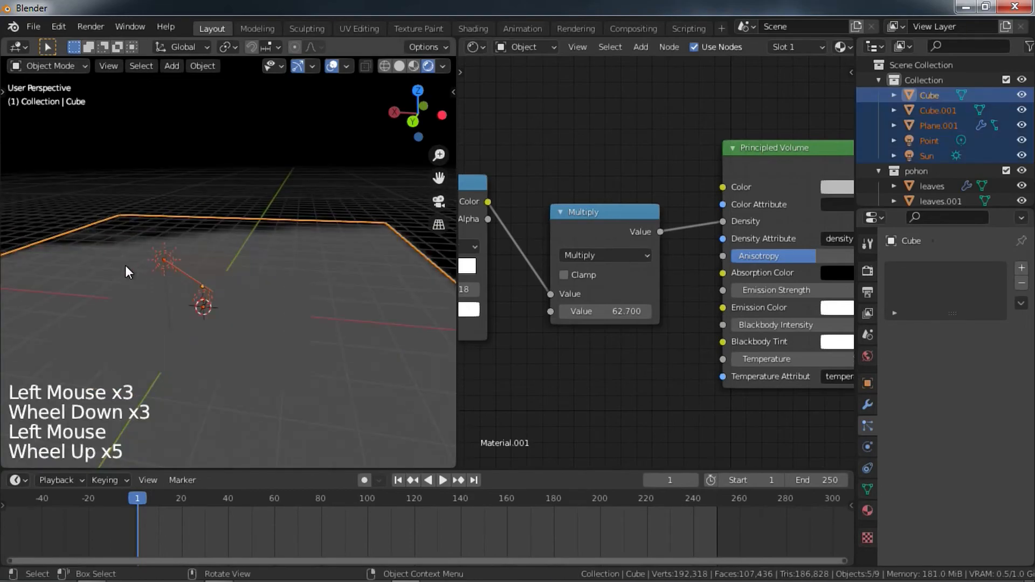
Set the Multiply node's value to 1.6 and check the fog cube from the side
click(151, 256)
middle_drag(189, 284, 307, 285)
click(866, 448)
shift+middle_drag(392, 367, 365, 309)
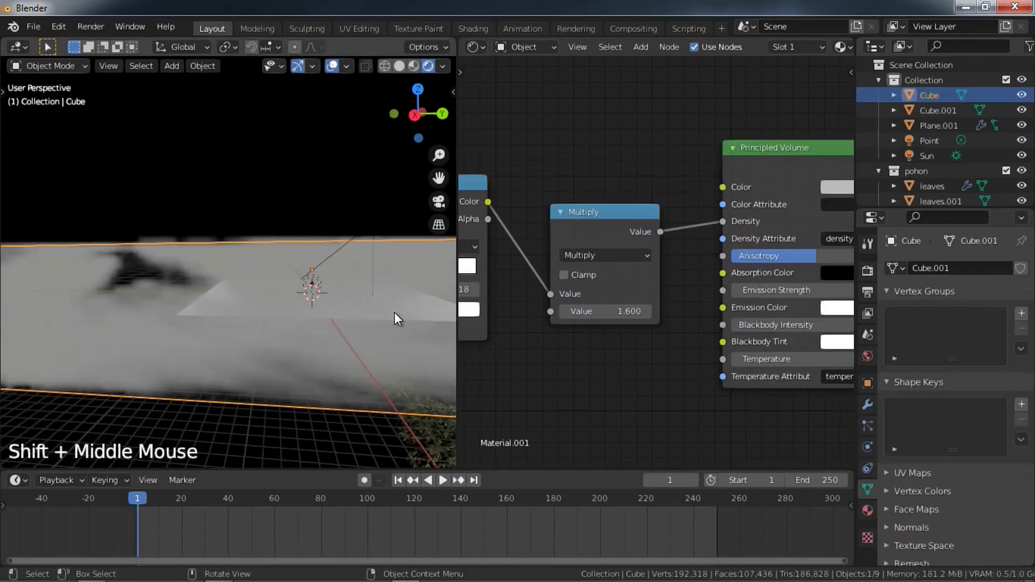
Select Plane.001 and turn on the viewport display of its particle trees
scroll(244, 300, up, 2)
shift+scroll(244, 299, up, 1)
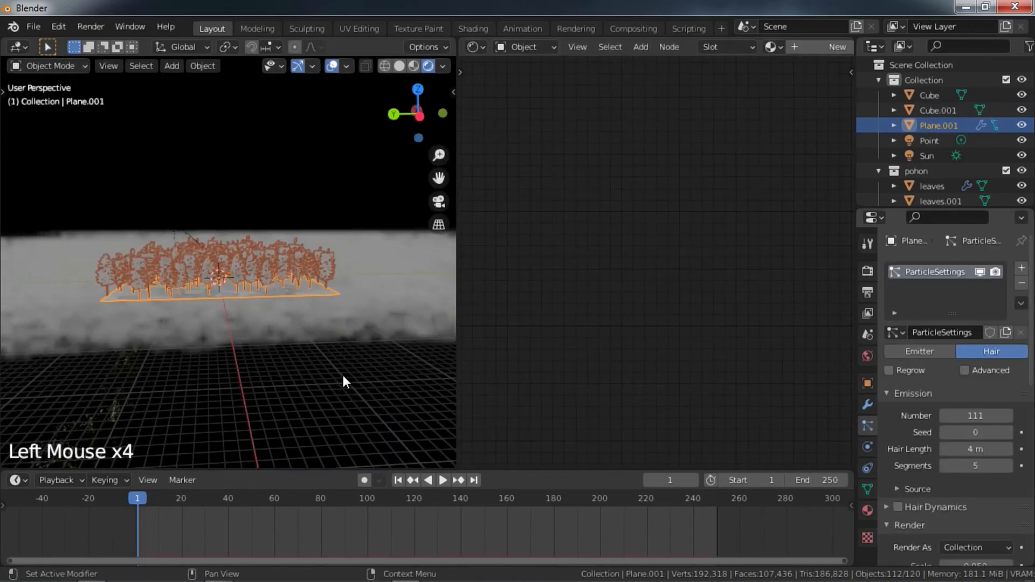
Join the shader editor area into the 3D viewport, giving a wide view from ground level among the trees
scroll(343, 375, up, 5)
shift+middle_drag(341, 372, 362, 321)
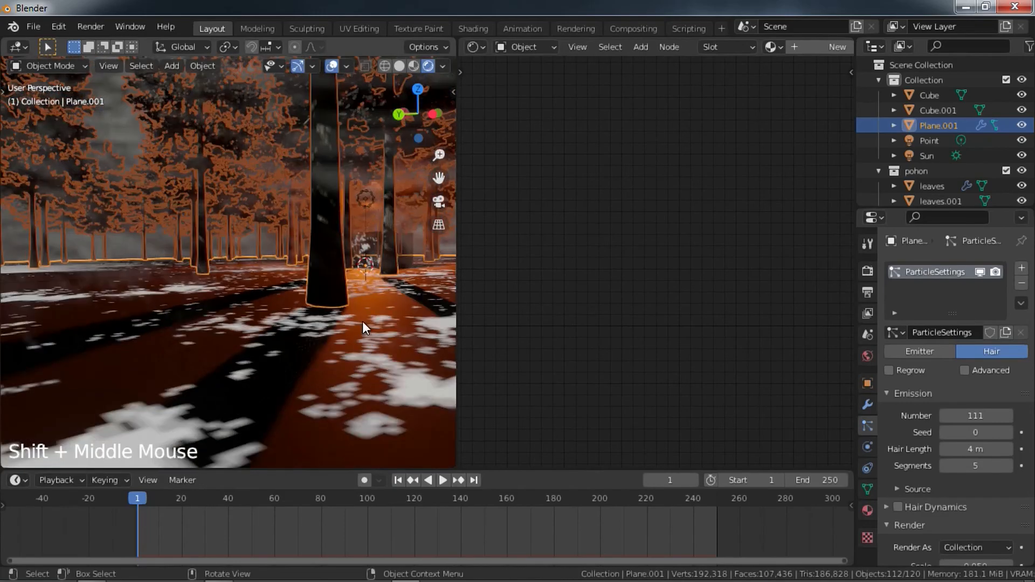
right_click(459, 317)
click(564, 316)
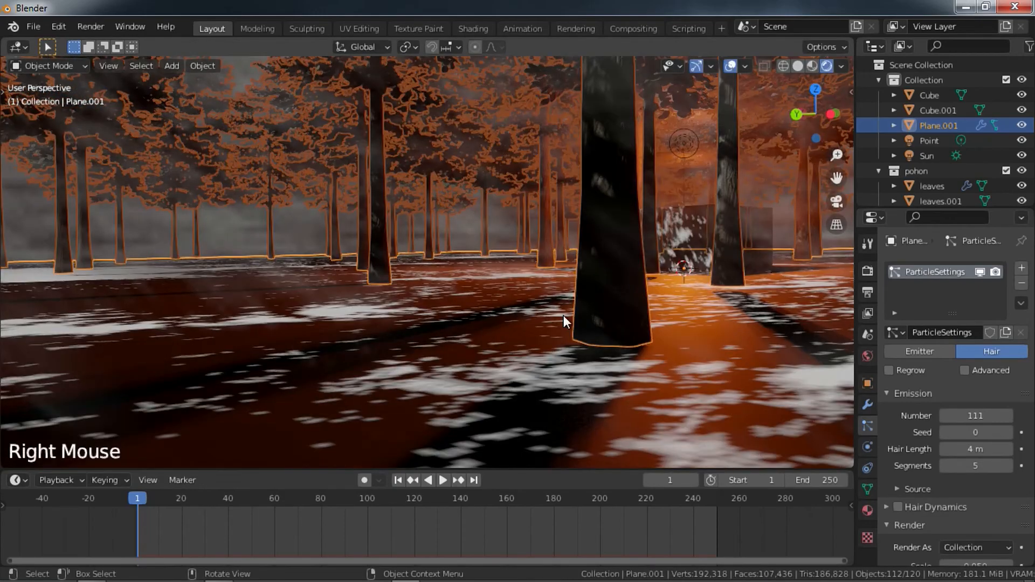